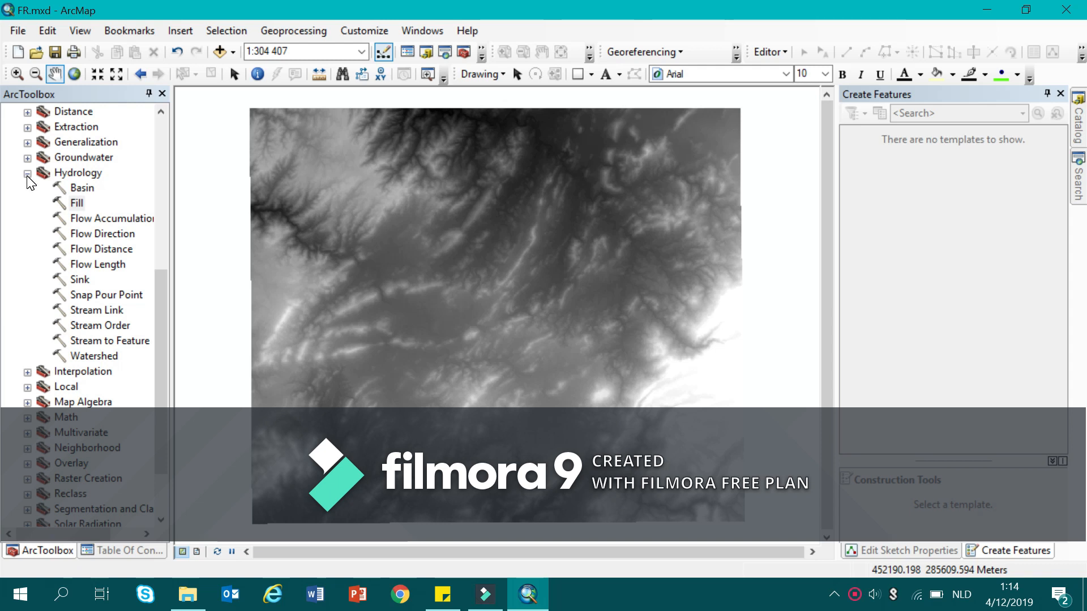
Run the Spatial Analyst Fill tool on the dem raster with Fill_dem1 as output in Hydrologie.gdb, and hide the dem layer.
{"action": "left_click", "coordinate": [12, 174]}
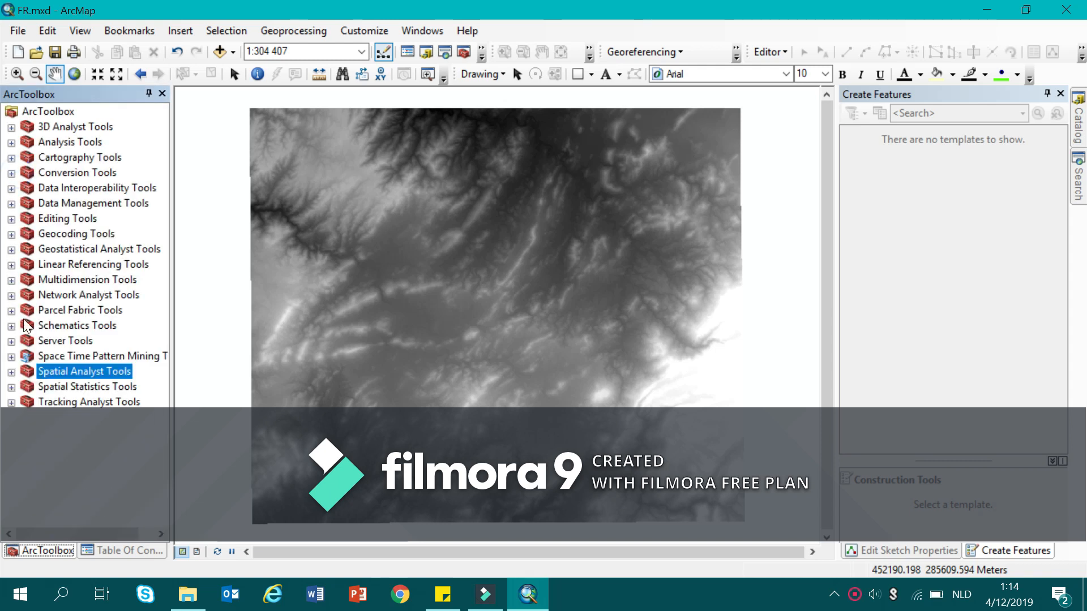
{"action": "left_click", "coordinate": [12, 373]}
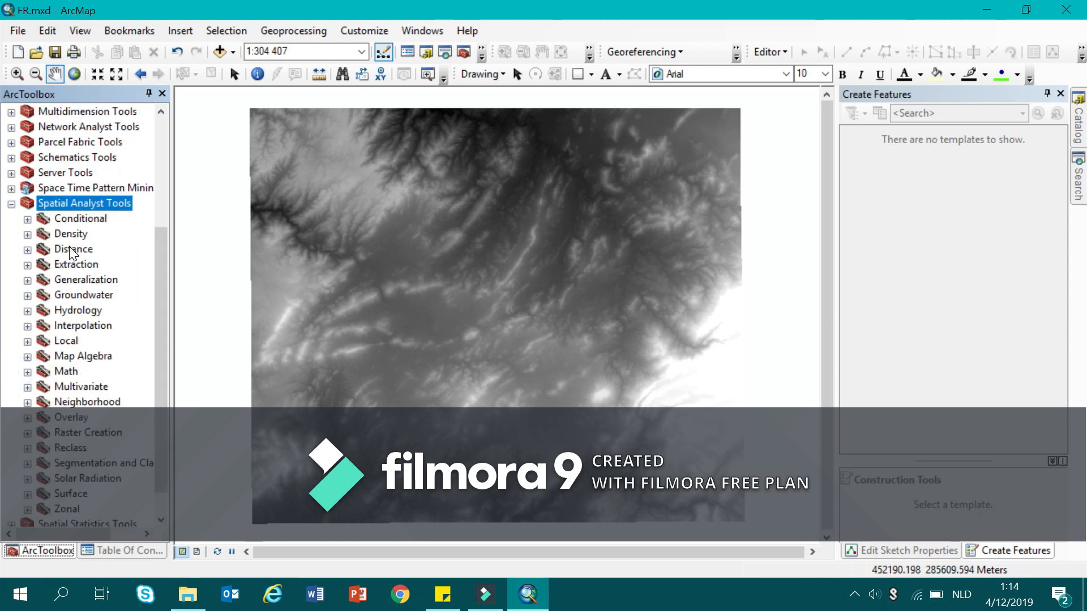
{"action": "scroll", "coordinate": [73, 266], "scroll_direction": "down", "scroll_amount": 1}
{"action": "left_click", "coordinate": [27, 280]}
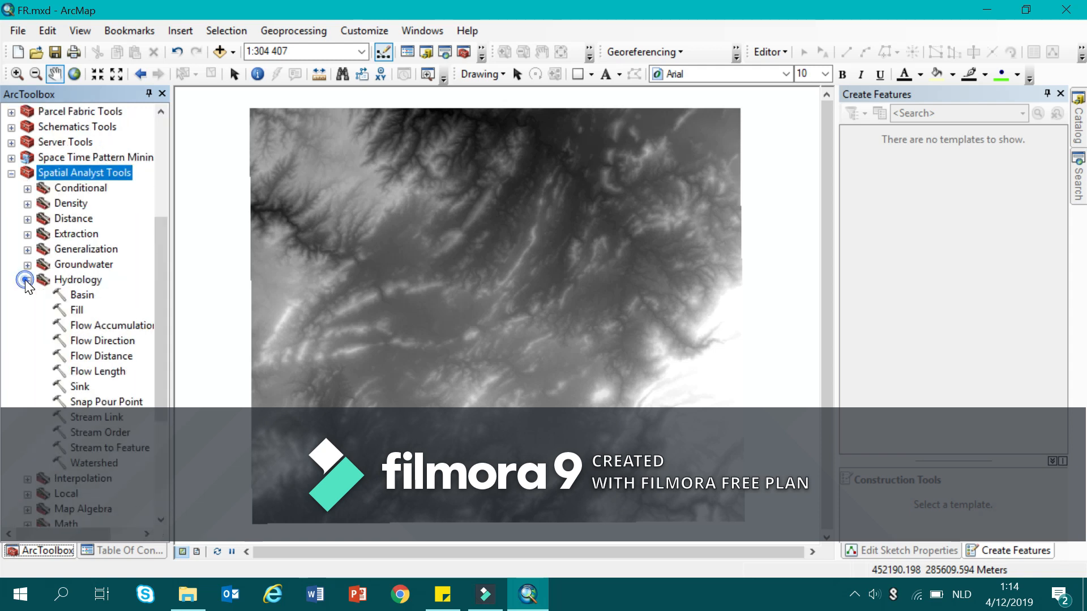
{"action": "double_click", "coordinate": [76, 311]}
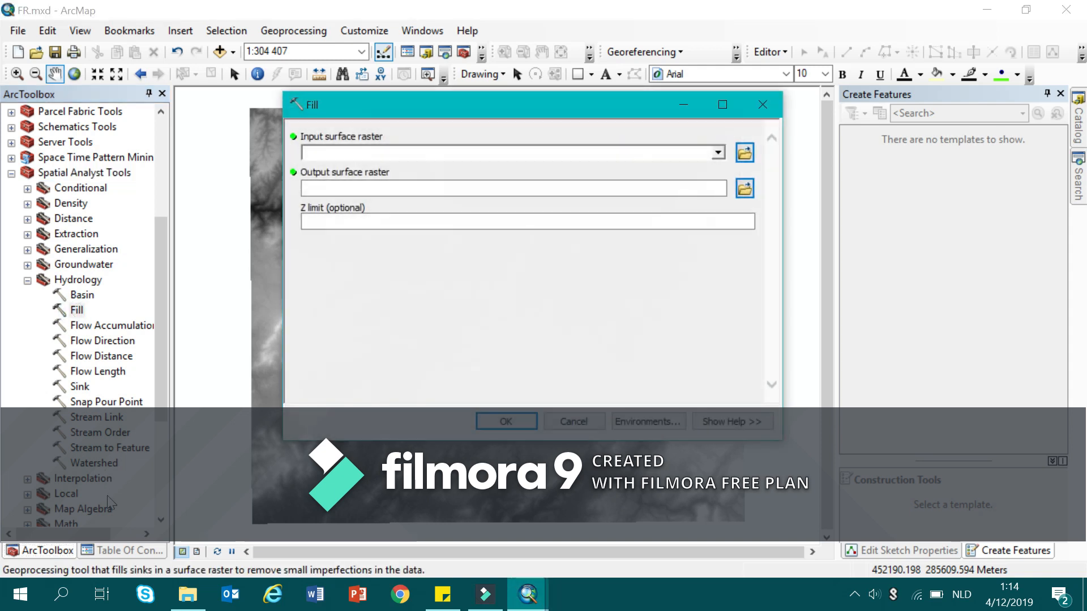
{"action": "left_click", "coordinate": [131, 552]}
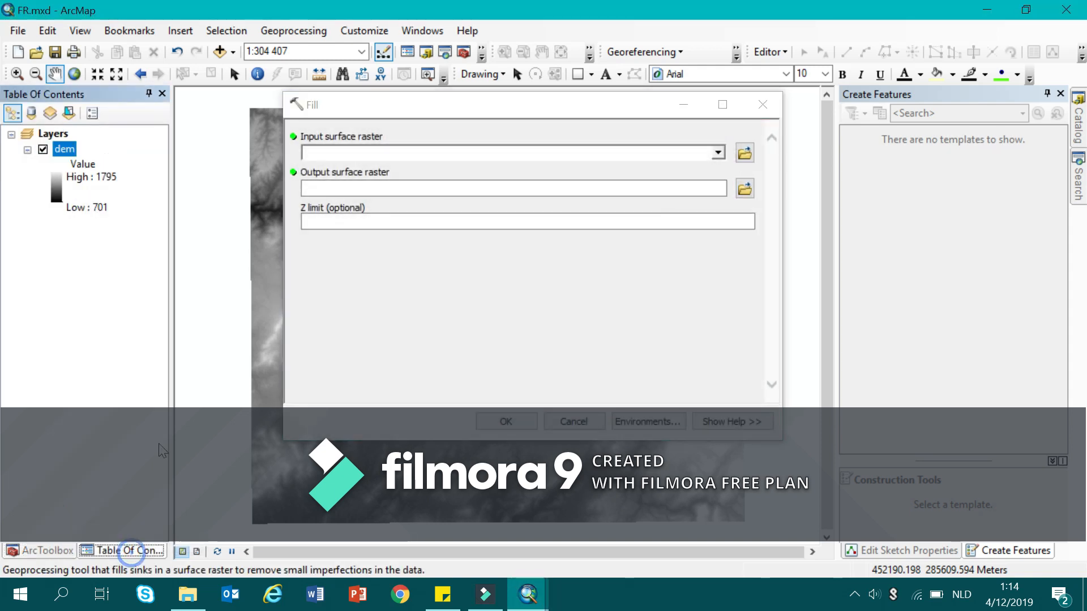
{"action": "left_click", "coordinate": [718, 153]}
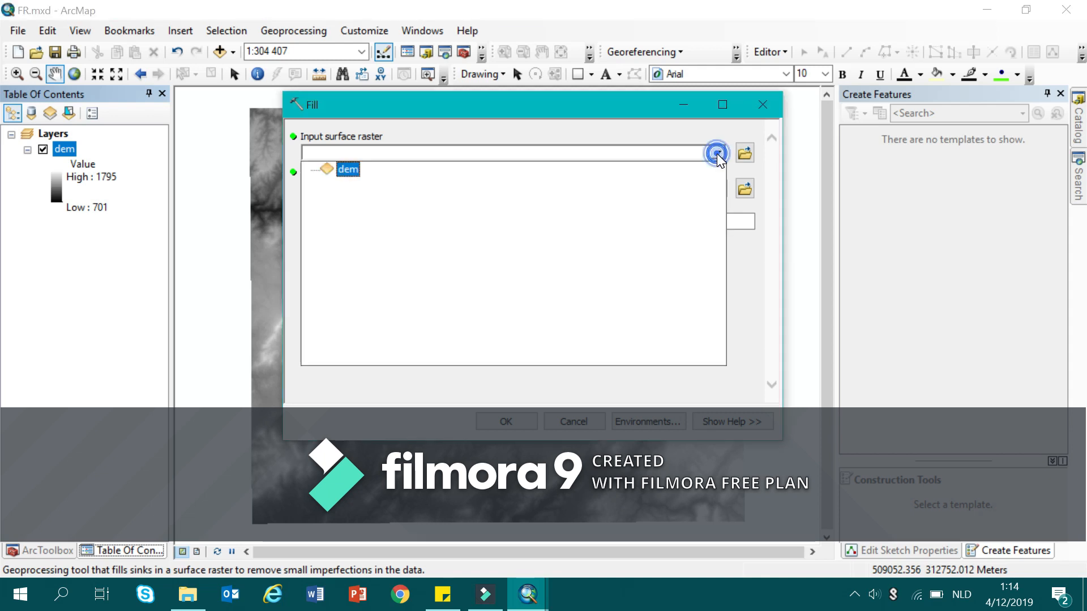
{"action": "left_click", "coordinate": [348, 168]}
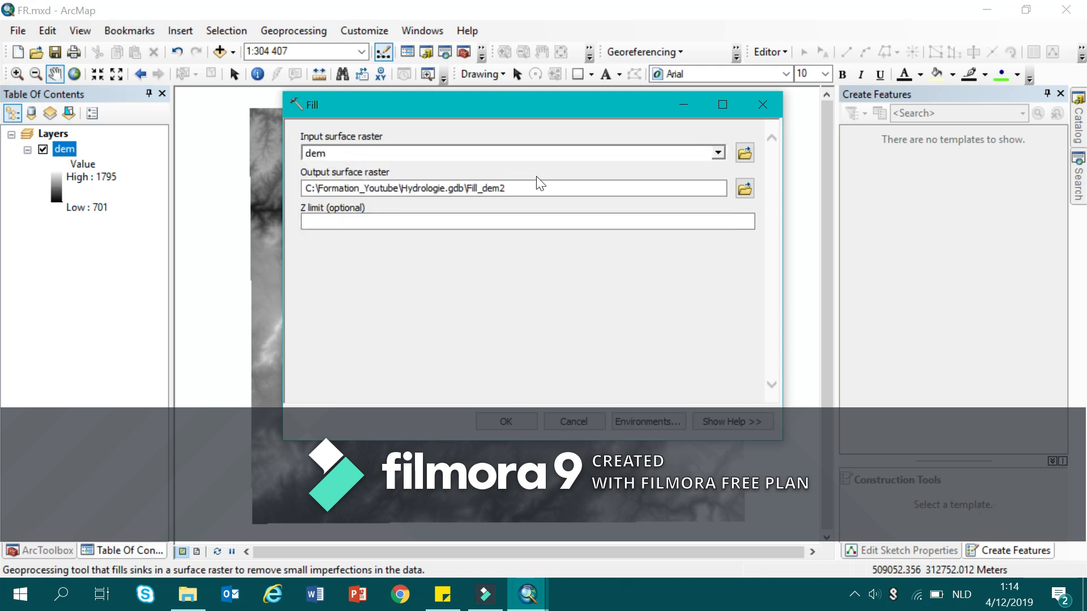
{"action": "left_click", "coordinate": [529, 189]}
{"action": "key", "text": "BackSpace"}
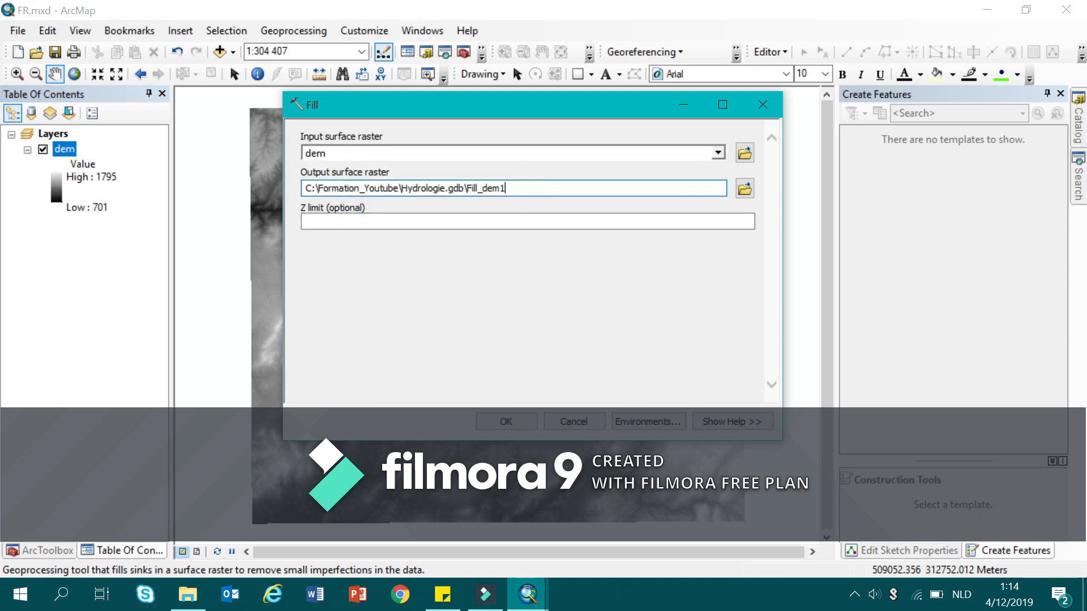
{"action": "left_click", "coordinate": [518, 423]}
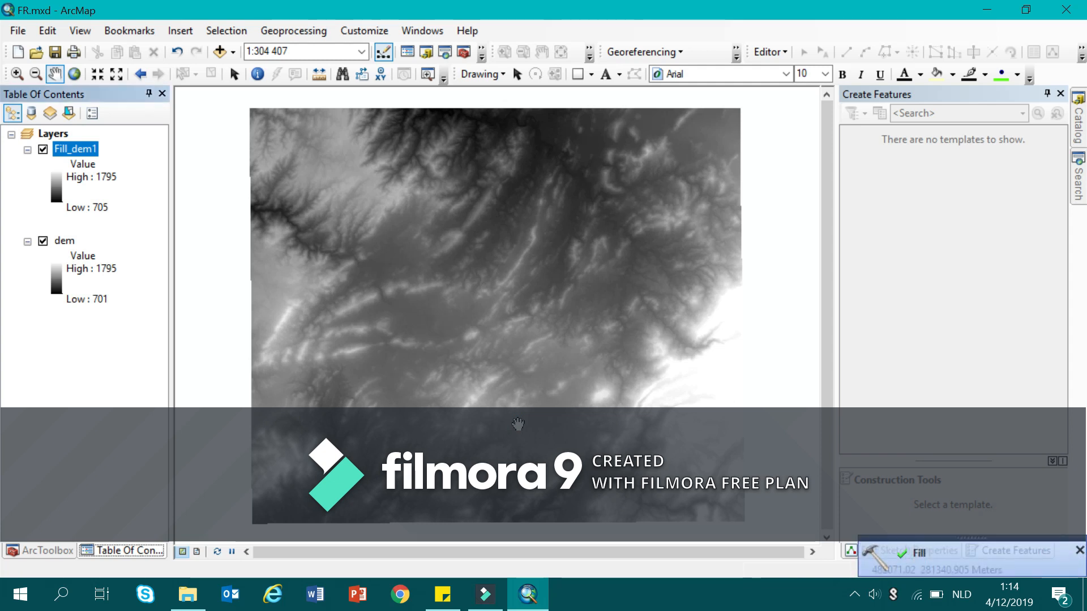
{"action": "left_click", "coordinate": [43, 242]}
Run the Hydrology Flow Direction tool on Fill_dem1 with the default output path and the D8 direction type.
{"action": "left_click", "coordinate": [40, 551]}
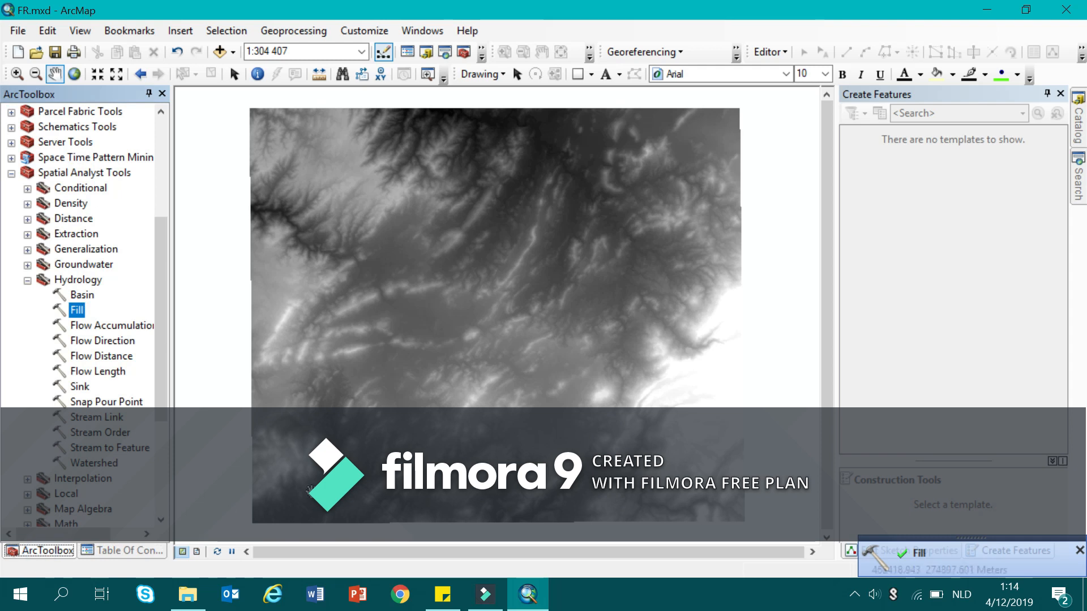
{"action": "double_click", "coordinate": [102, 339]}
{"action": "left_click", "coordinate": [120, 550]}
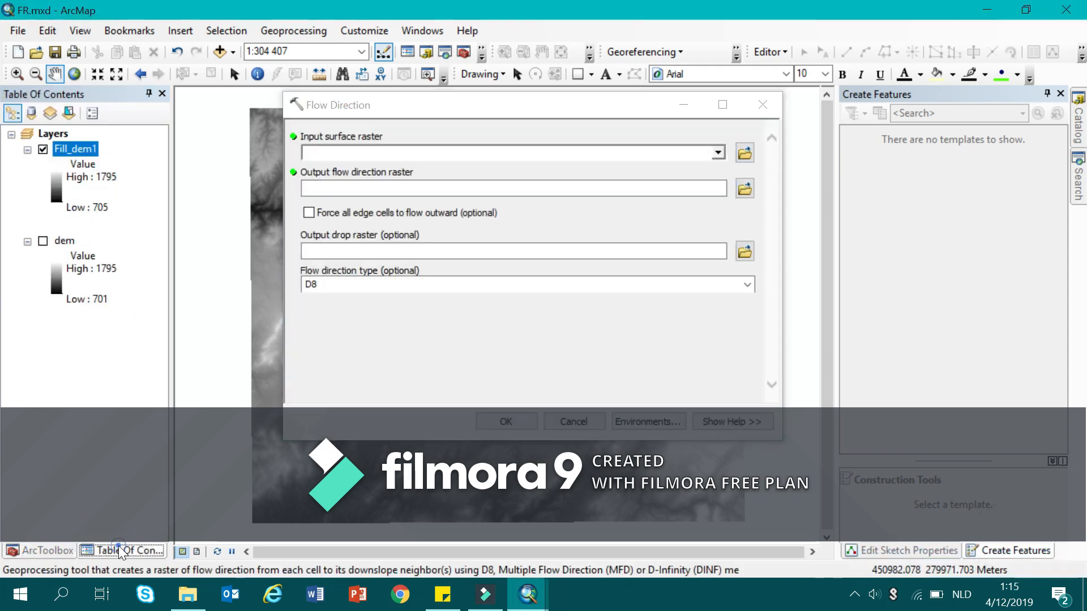
{"action": "left_click", "coordinate": [717, 152]}
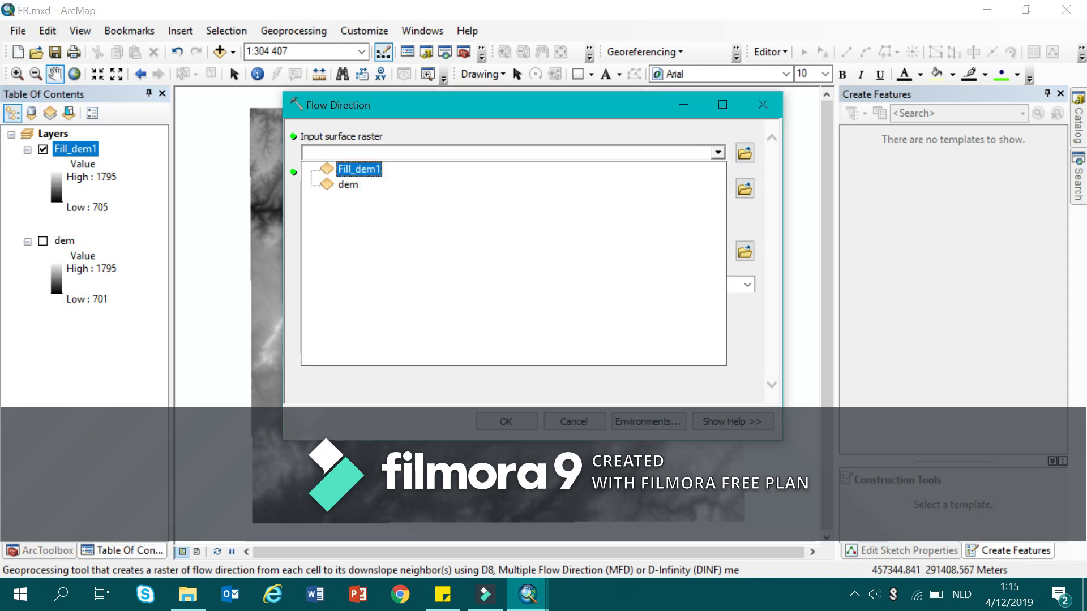
{"action": "left_click", "coordinate": [367, 170]}
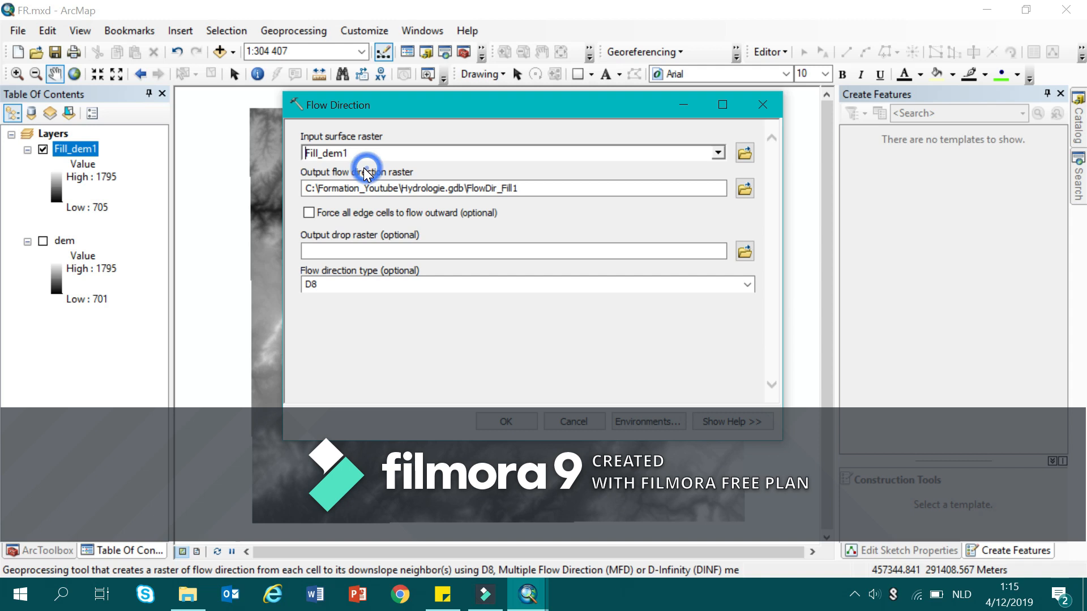
{"action": "left_click", "coordinate": [533, 187]}
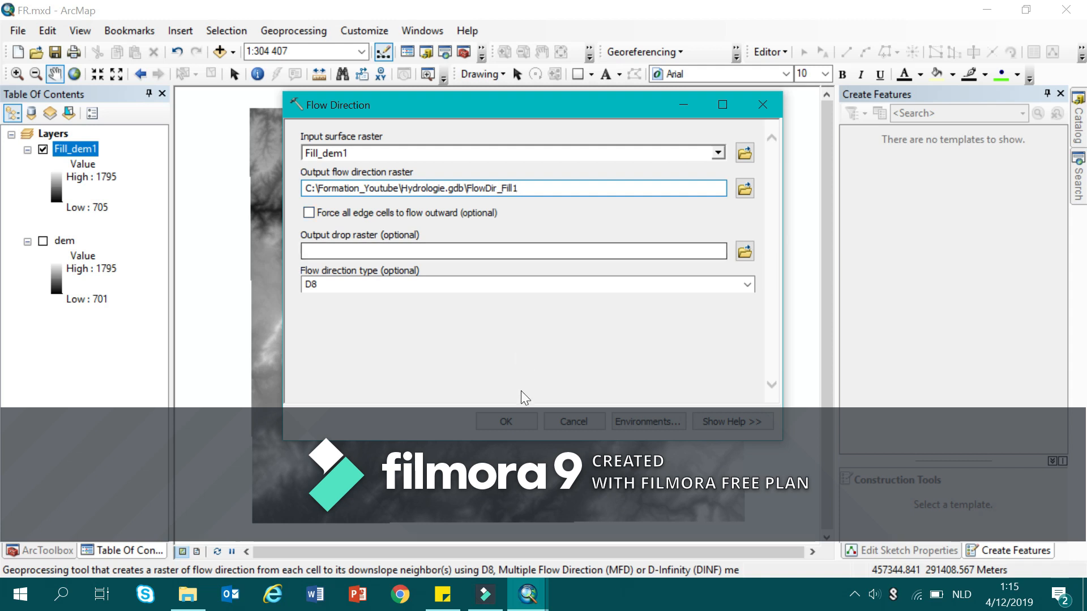
{"action": "left_click", "coordinate": [511, 422]}
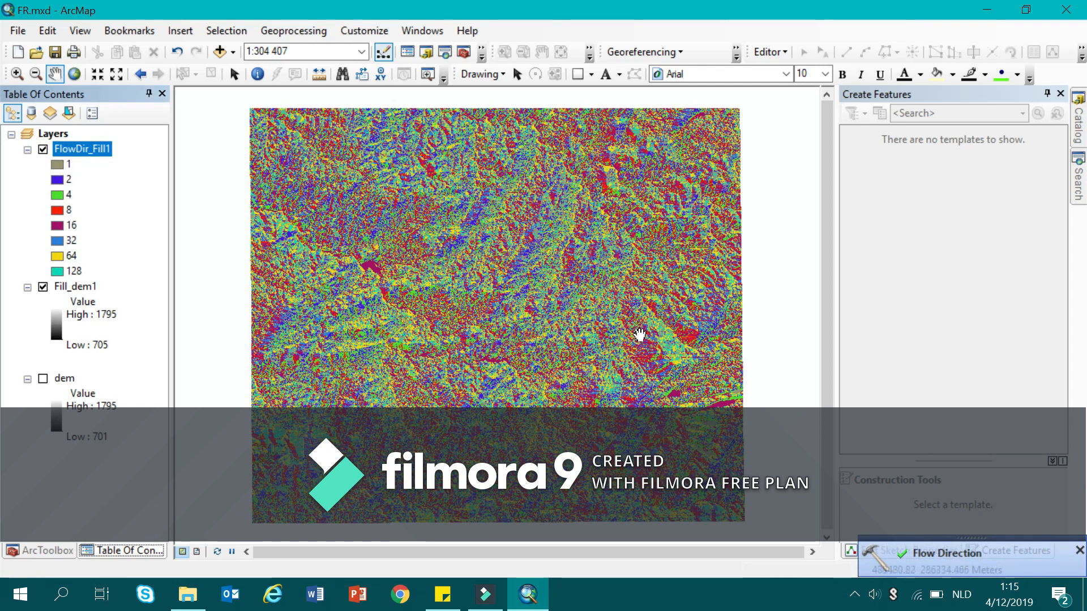
{"action": "left_click_drag", "start_coordinate": [383, 335], "coordinate": [396, 331]}
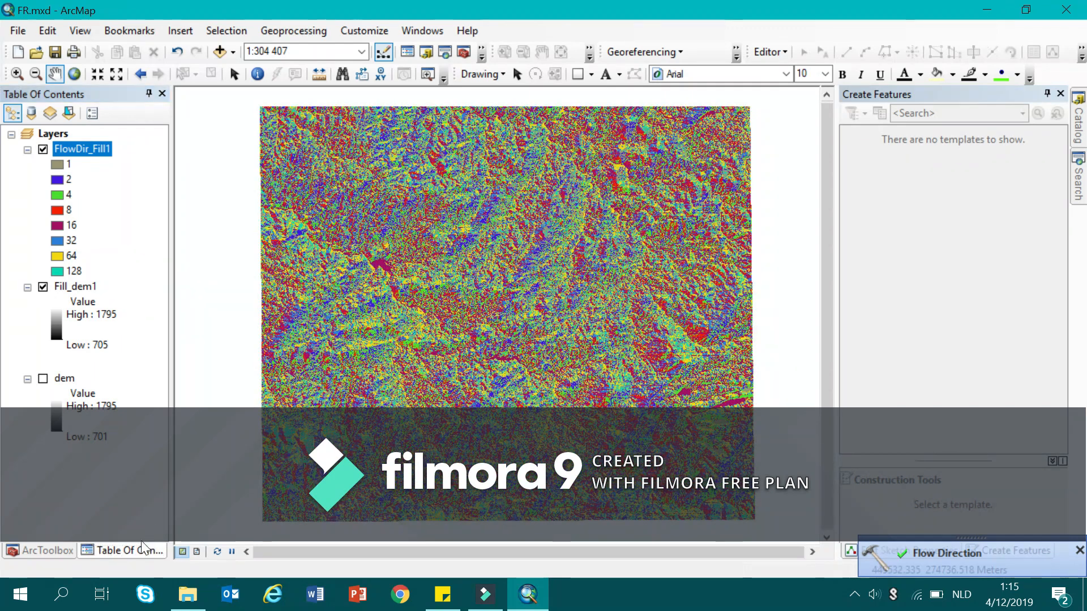
Run the Hydrology Flow Accumulation tool on FlowDir_Fill1 with the default output path, FLOAT data type and D8 direction type.
{"action": "left_click", "coordinate": [36, 545]}
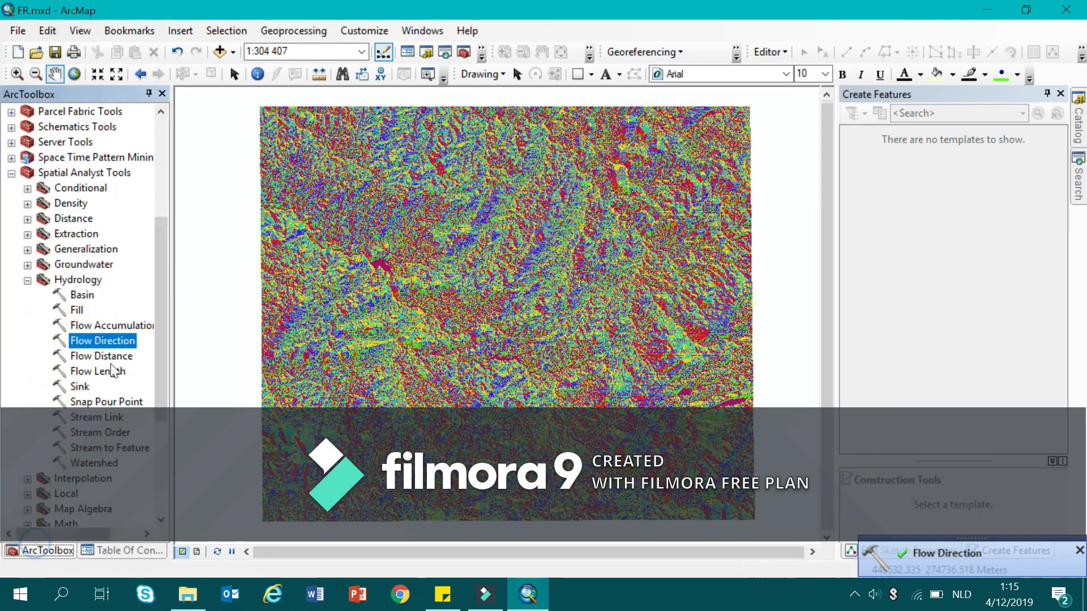
{"action": "double_click", "coordinate": [114, 327]}
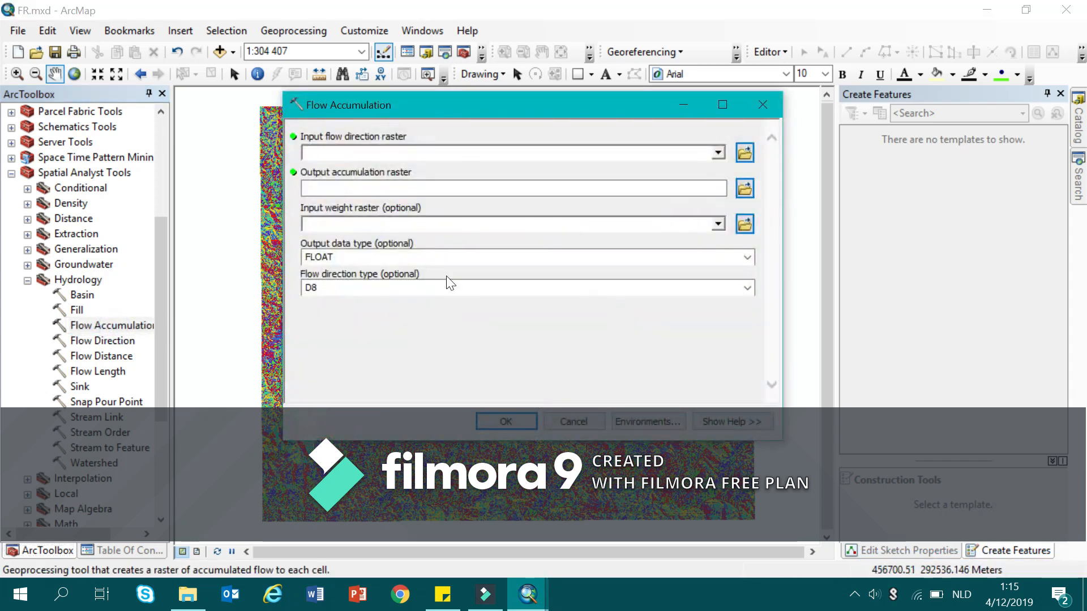
{"action": "left_click", "coordinate": [123, 551]}
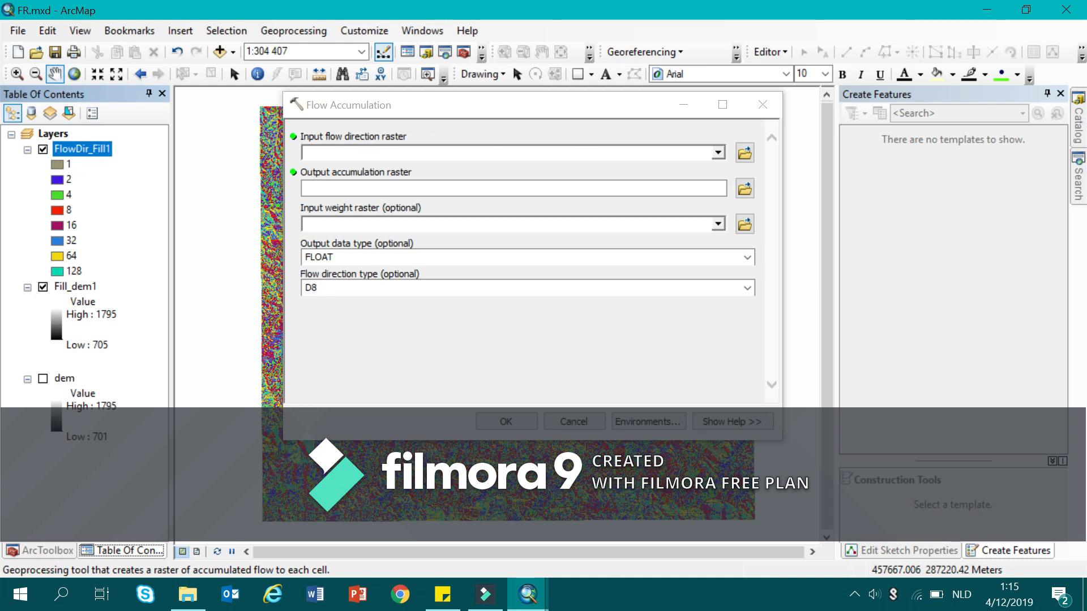
{"action": "left_click", "coordinate": [718, 153]}
{"action": "left_click", "coordinate": [379, 168]}
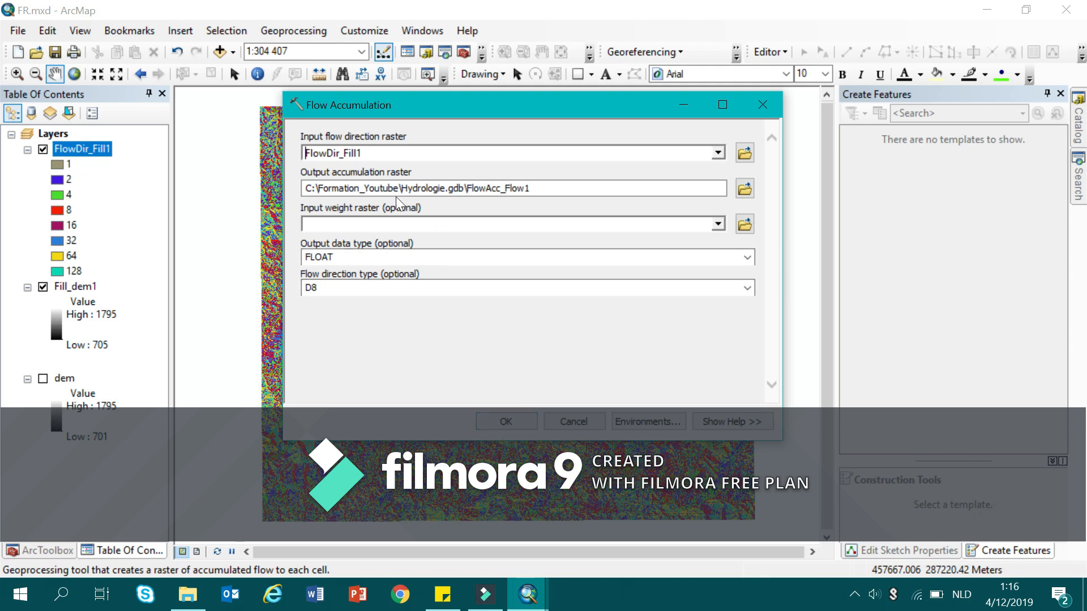
{"action": "left_click", "coordinate": [502, 422]}
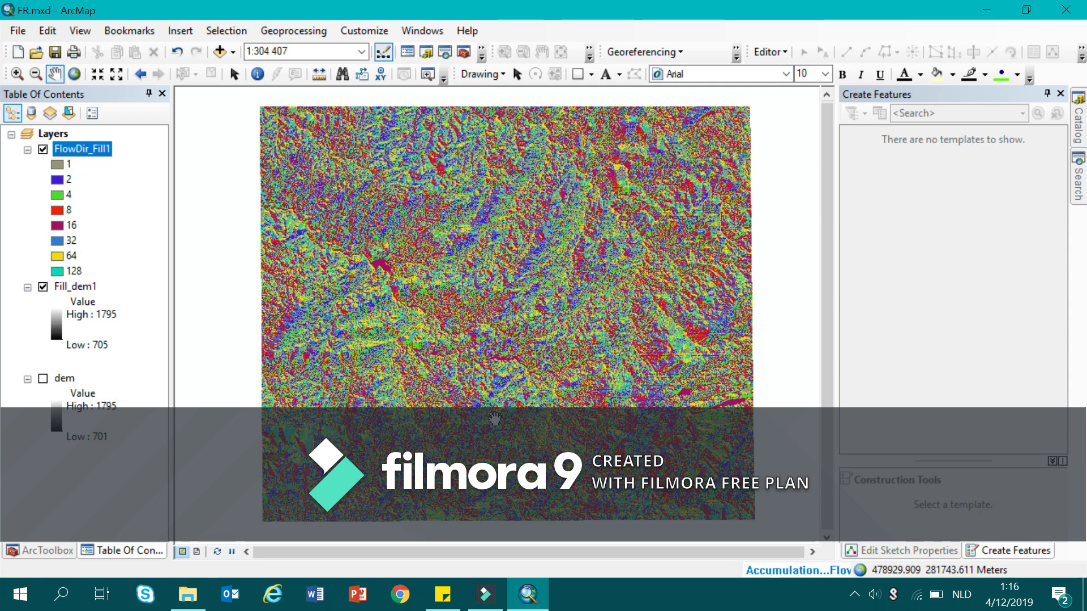
Expand the Conditional toolset within the Spatial Analyst tools and return to the layer list.
{"action": "left_click", "coordinate": [56, 549]}
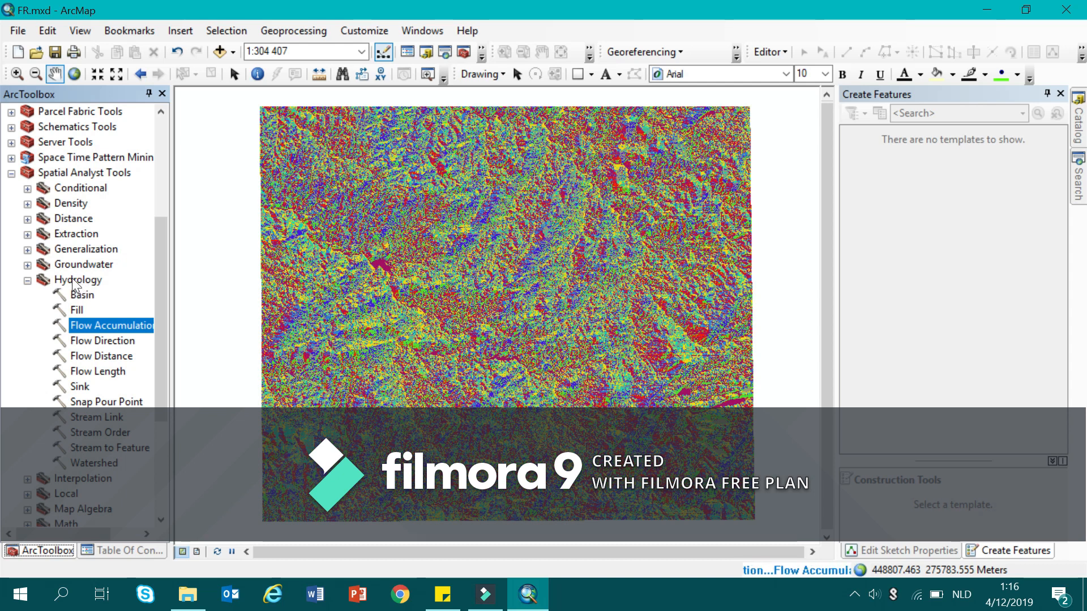
{"action": "left_click", "coordinate": [27, 188]}
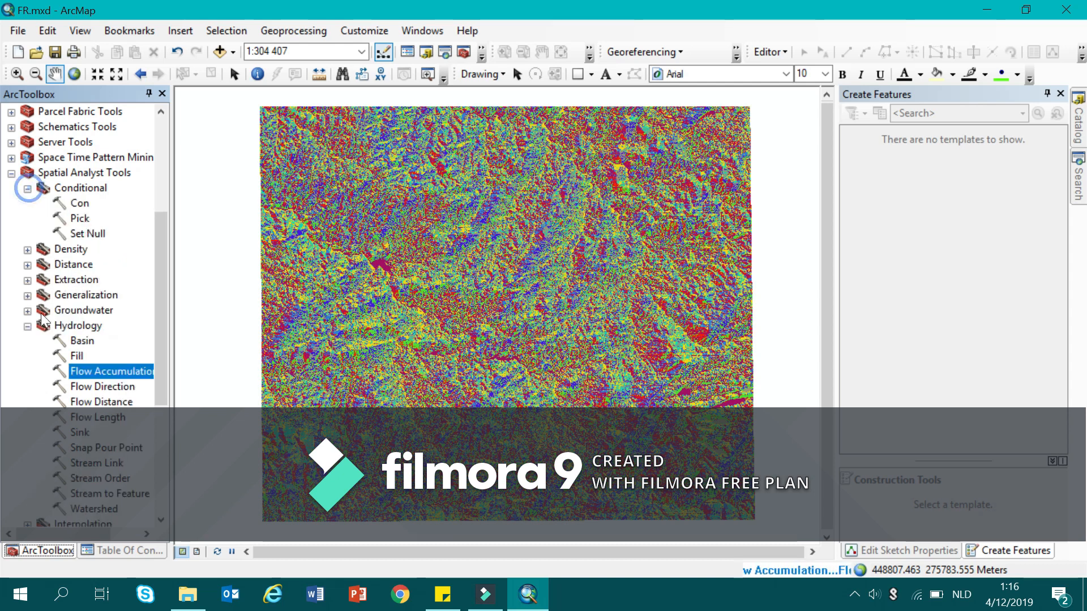
{"action": "left_click", "coordinate": [123, 550]}
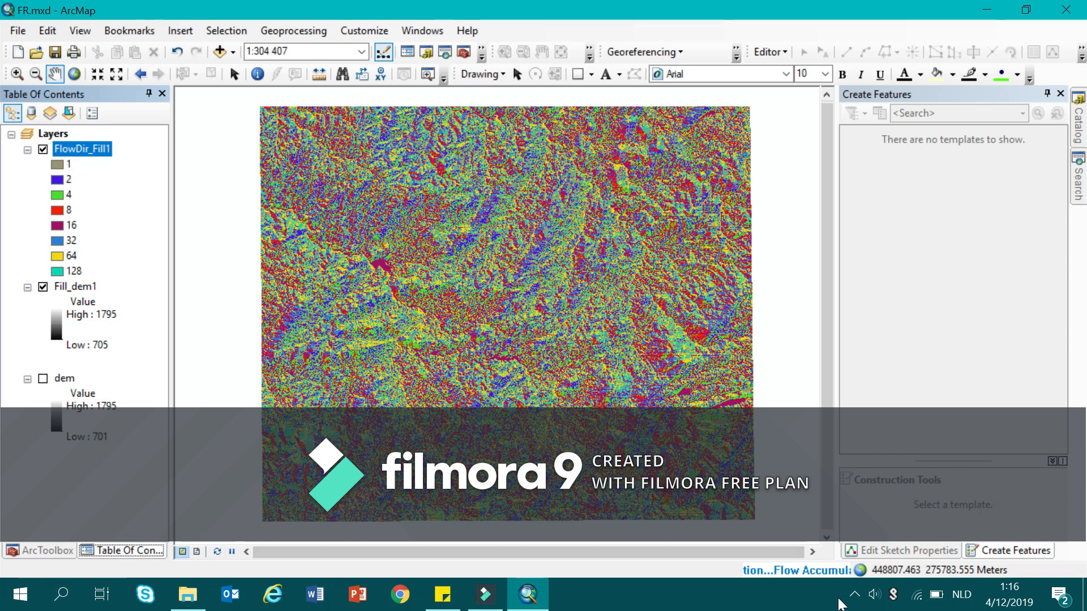
{"action": "left_click", "coordinate": [855, 595]}
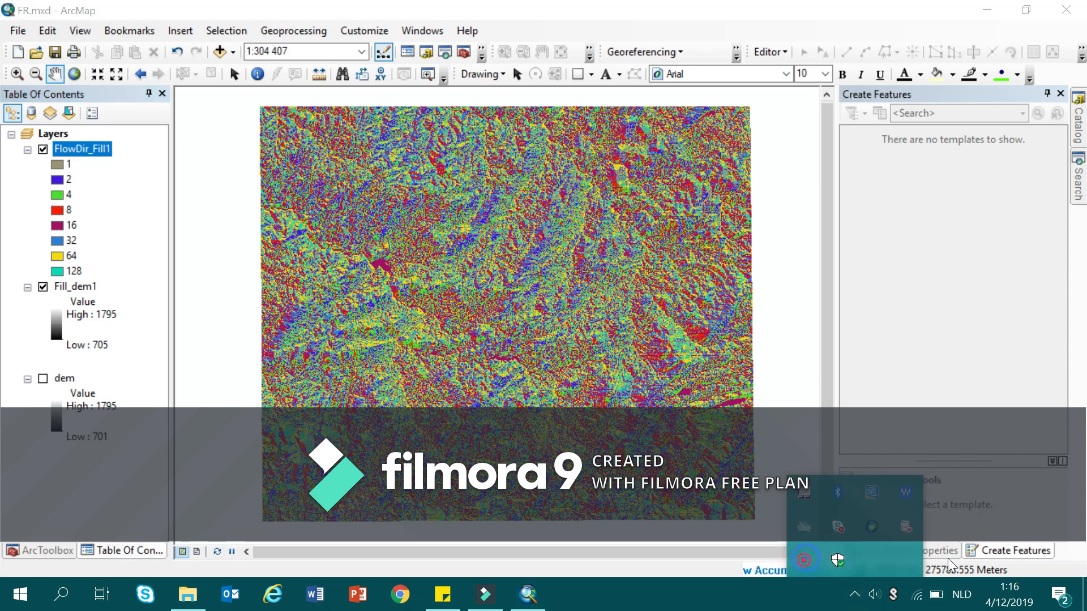
{"action": "right_click", "coordinate": [804, 560]}
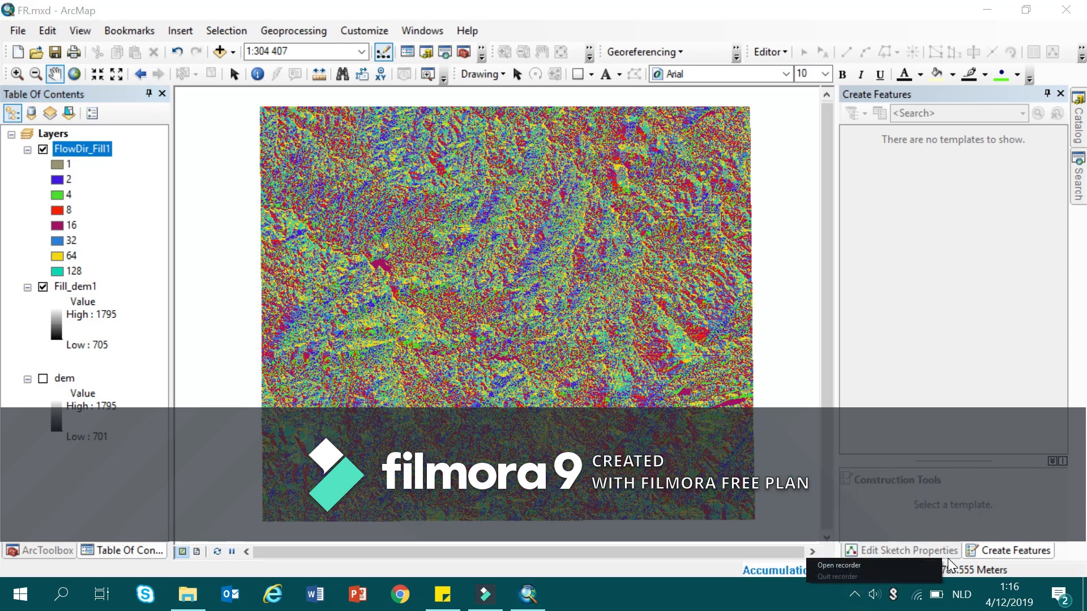
{"action": "left_click", "coordinate": [870, 563]}
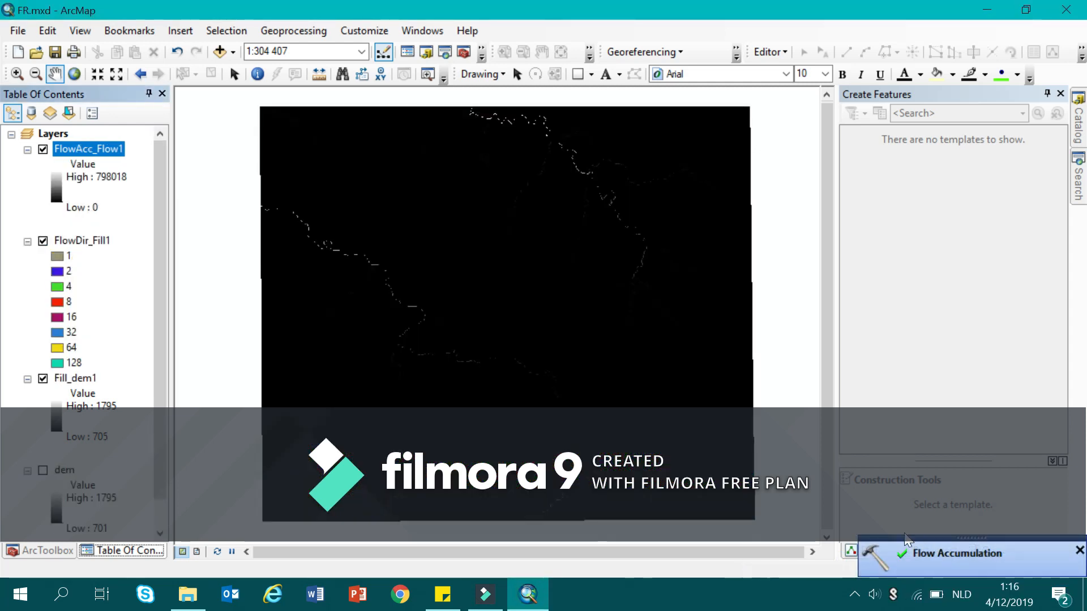
{"action": "left_click", "coordinate": [858, 594]}
{"action": "left_click", "coordinate": [858, 596]}
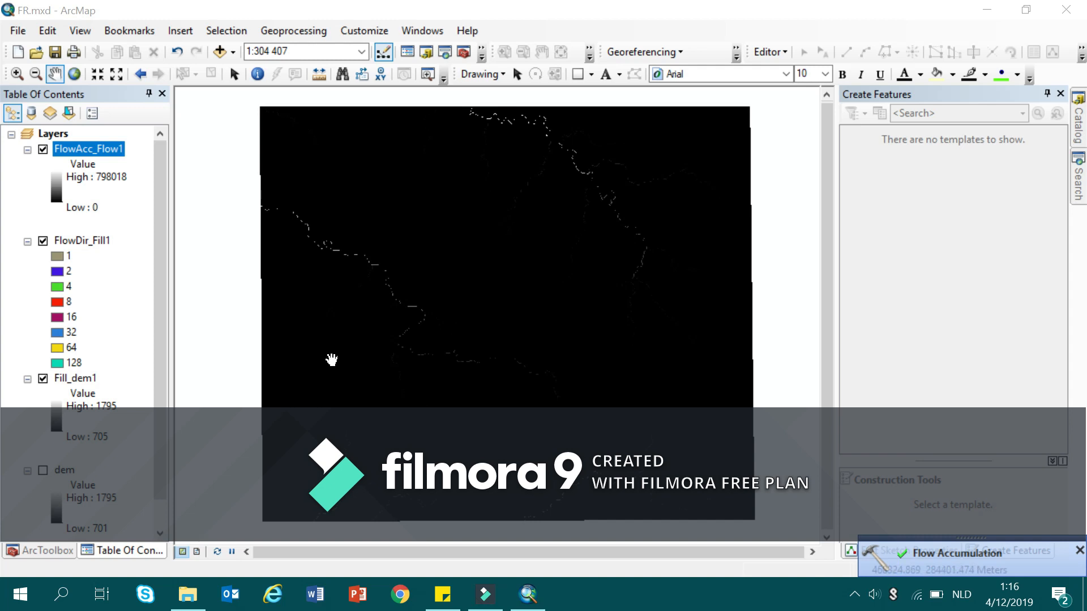
Open the Con tool from the Conditional toolset and choose FlowAcc_Flow1 as the input conditional raster.
{"action": "left_click", "coordinate": [50, 552]}
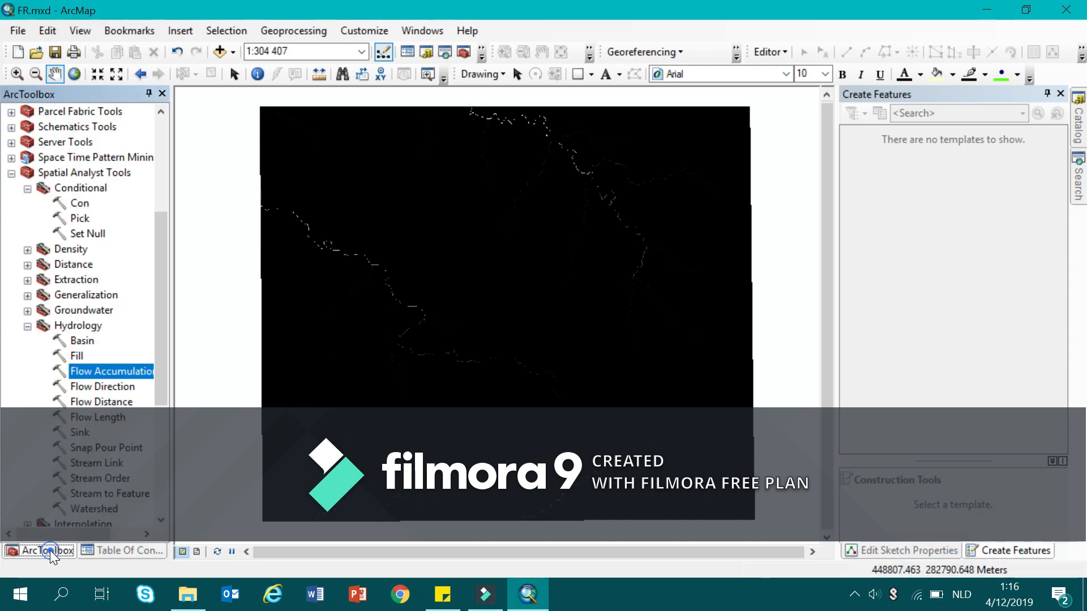
{"action": "double_click", "coordinate": [80, 203]}
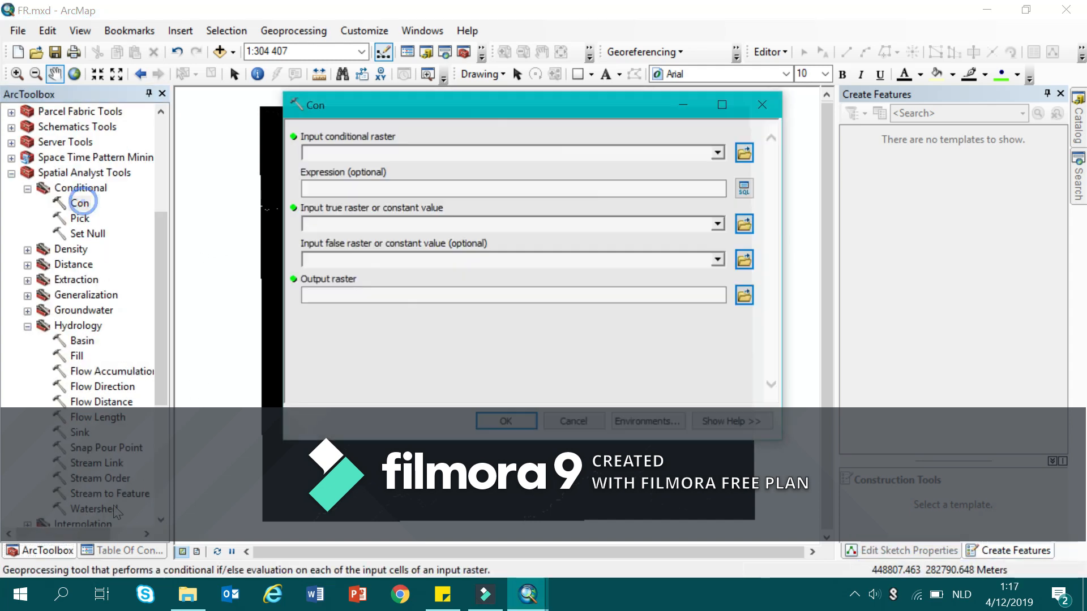
{"action": "left_click", "coordinate": [114, 551]}
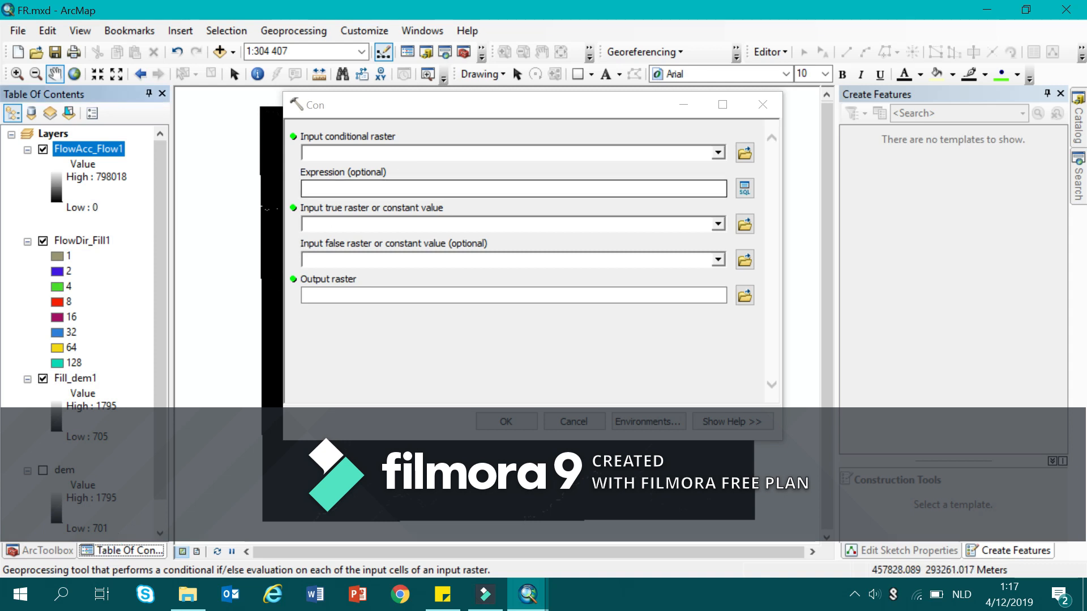
{"action": "left_click", "coordinate": [718, 152]}
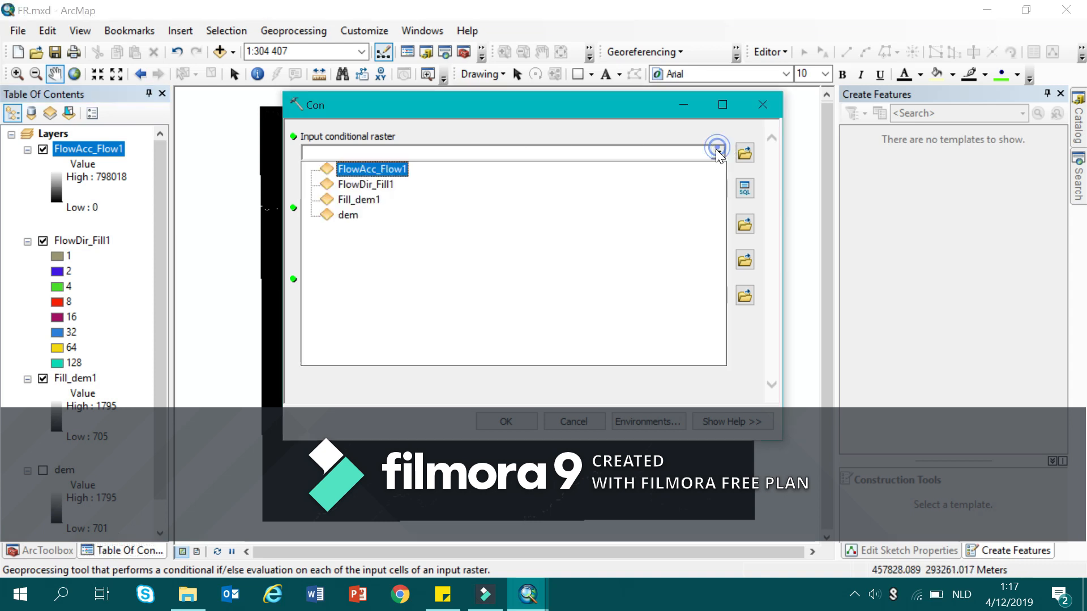
{"action": "left_click", "coordinate": [366, 169]}
Set the Con expression to VALUE>2000 and the true constant to 1, and run the tool.
{"action": "left_click", "coordinate": [369, 188]}
{"action": "left_click", "coordinate": [370, 183]}
{"action": "type", "text": "VALUER"}
{"action": "key", "text": "BackSpace"}
{"action": "key", "text": "BackSpace"}
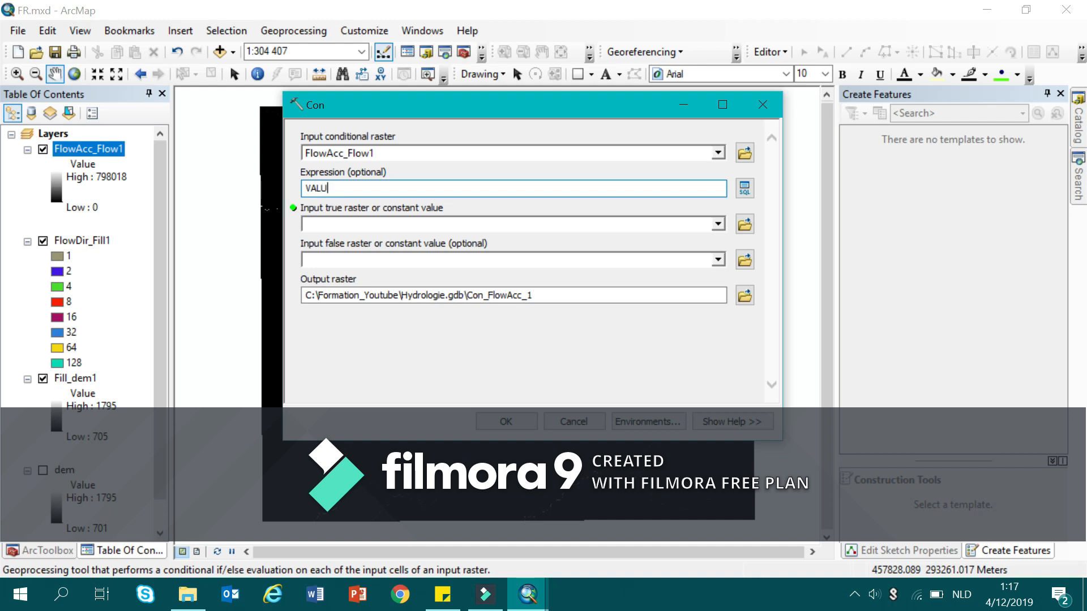
{"action": "type", "text": "E>2000"}
{"action": "left_click", "coordinate": [433, 224]}
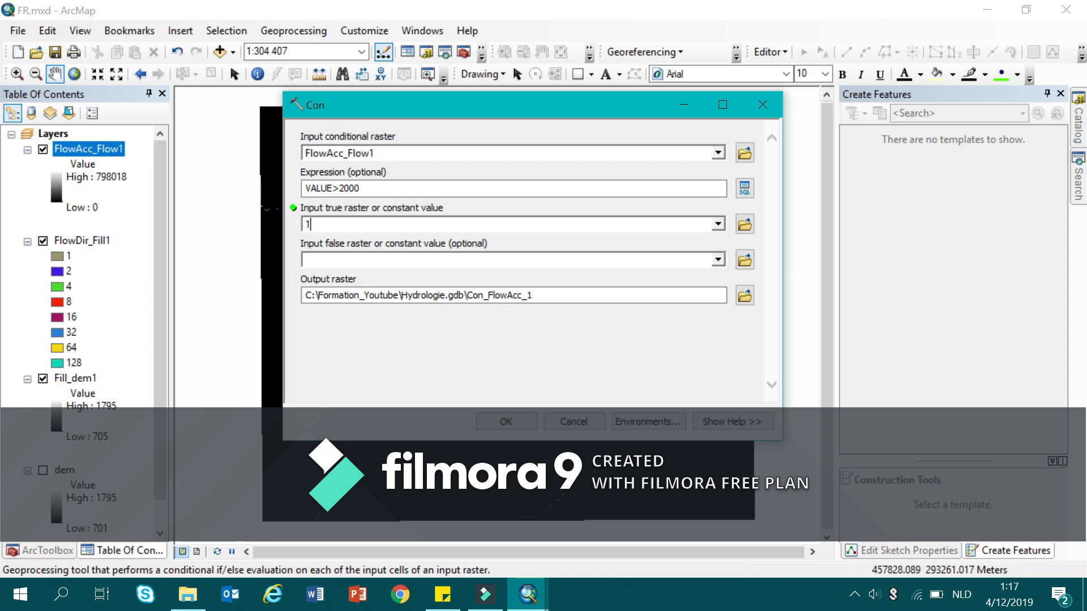
{"action": "left_click", "coordinate": [507, 423]}
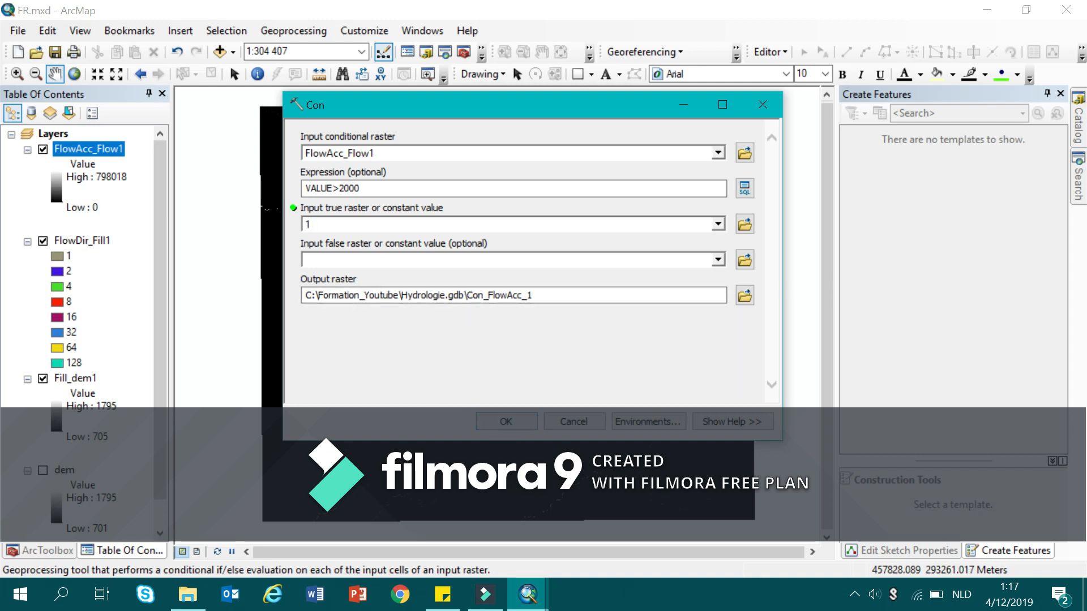
Execute the configured Con tool, writing the output raster as Con_FlowAcc_1 in Hydrologie.gdb.
{"action": "left_click", "coordinate": [507, 422]}
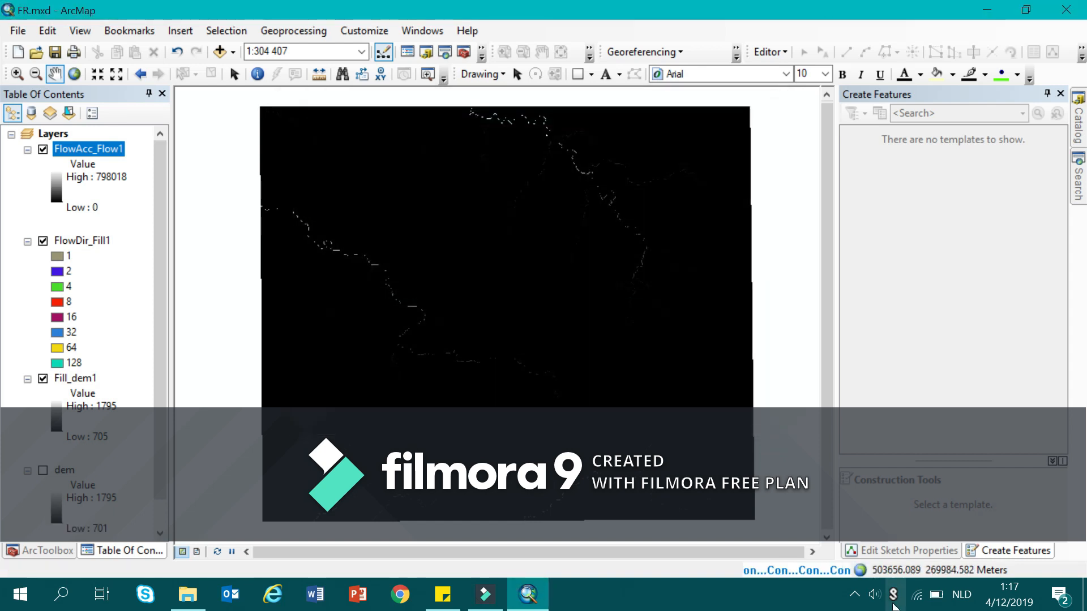
{"action": "left_click", "coordinate": [856, 595]}
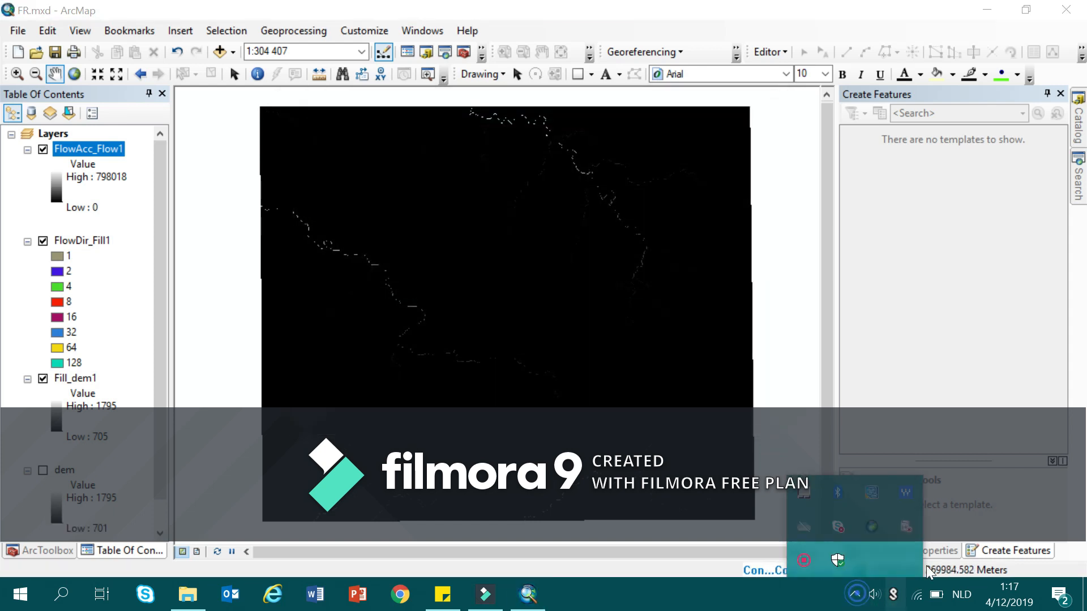
{"action": "right_click", "coordinate": [804, 561]}
{"action": "left_click", "coordinate": [844, 569]}
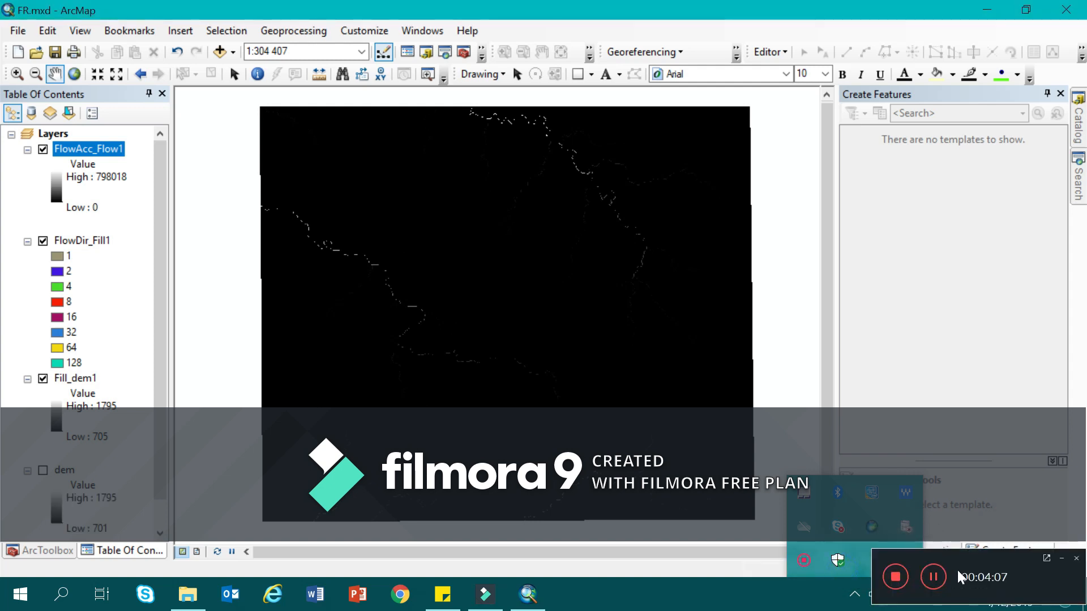
{"action": "left_click", "coordinate": [933, 576]}
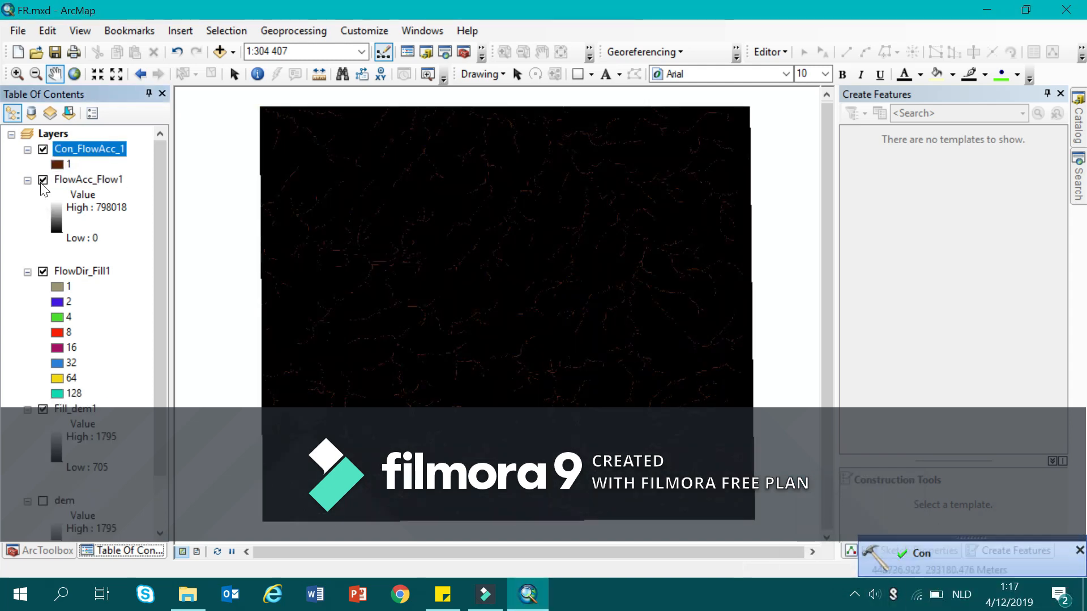
Hide the FlowAcc_Flow1, FlowDir_Fill1 and Fill_dem1 layers.
{"action": "left_click", "coordinate": [42, 180]}
{"action": "left_click", "coordinate": [42, 272]}
{"action": "left_click", "coordinate": [43, 409]}
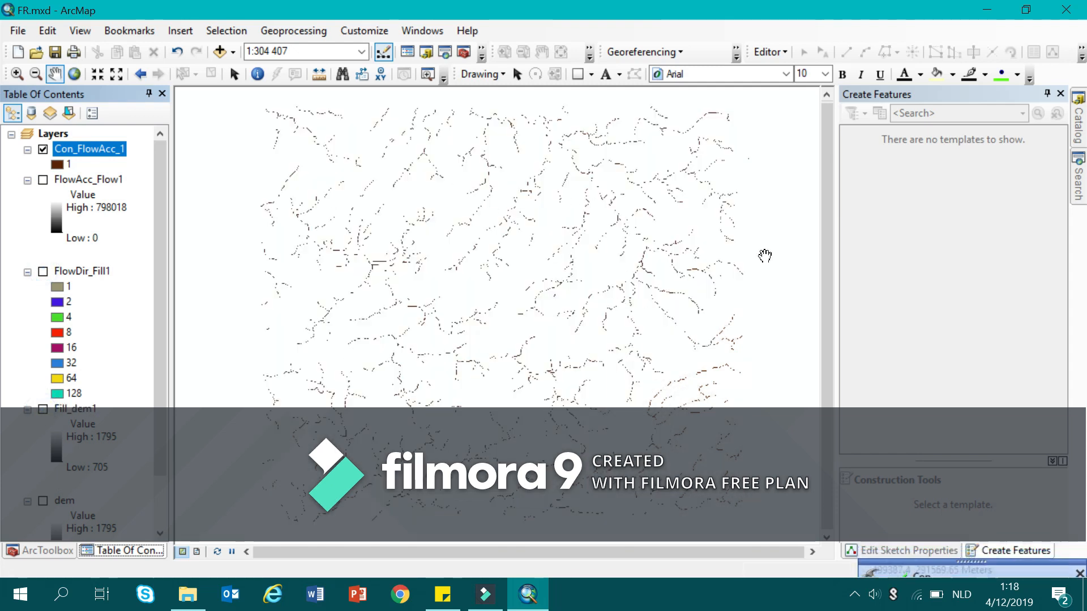
Run Stream to Feature on Con_FlowAcc_1 with FlowDir_Fill1 as flow direction, simplified polylines and the default output path, and hide the Con_FlowAcc_1 layer.
{"action": "left_click", "coordinate": [29, 550]}
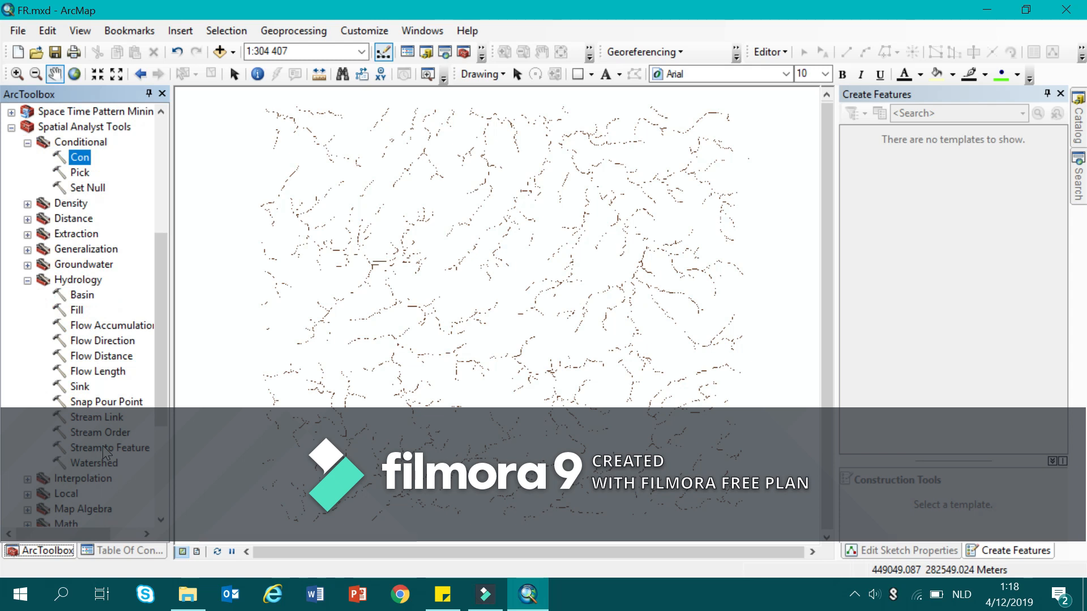
{"action": "double_click", "coordinate": [103, 449]}
{"action": "left_click", "coordinate": [109, 551]}
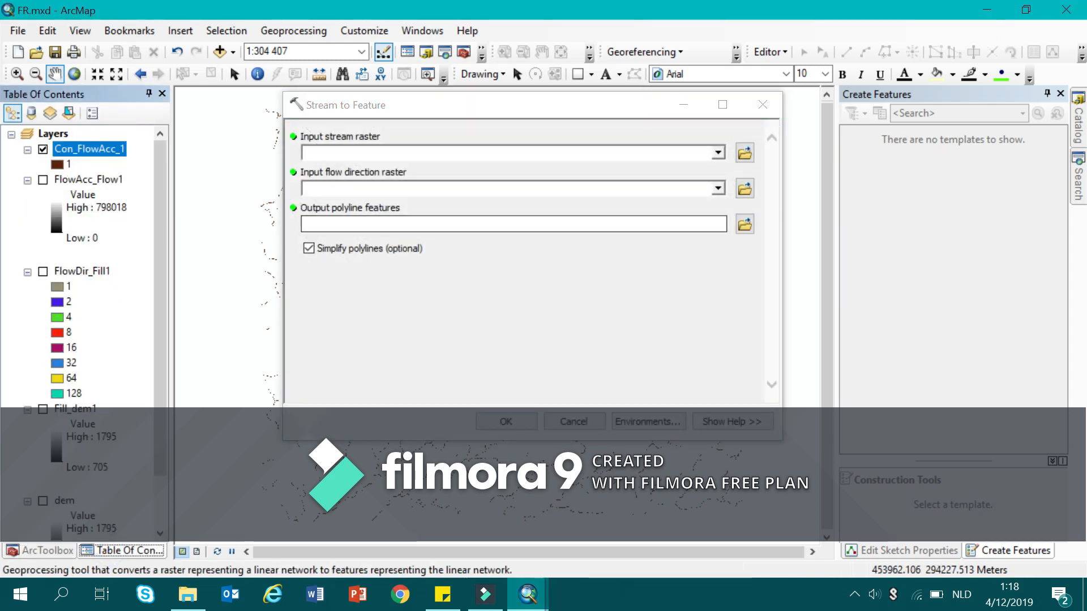
{"action": "left_click", "coordinate": [718, 152]}
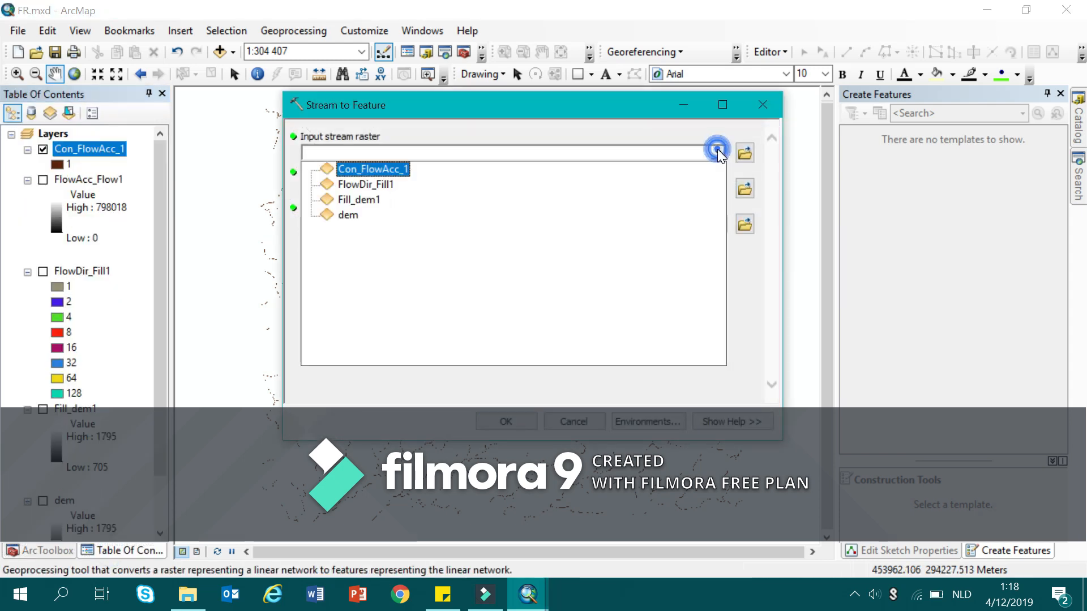
{"action": "left_click", "coordinate": [385, 171]}
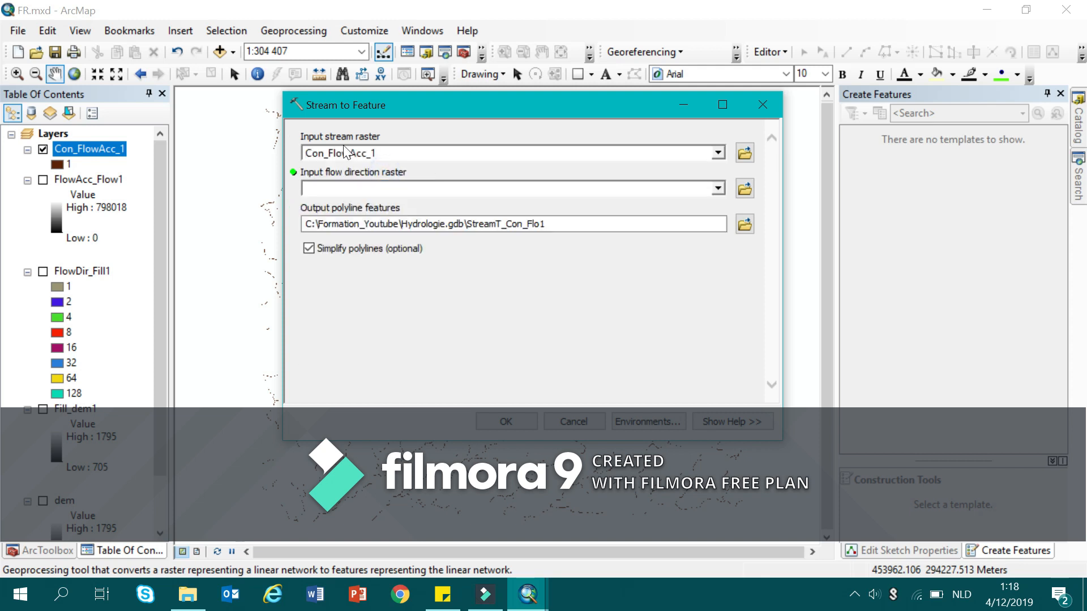
{"action": "left_click", "coordinate": [717, 188]}
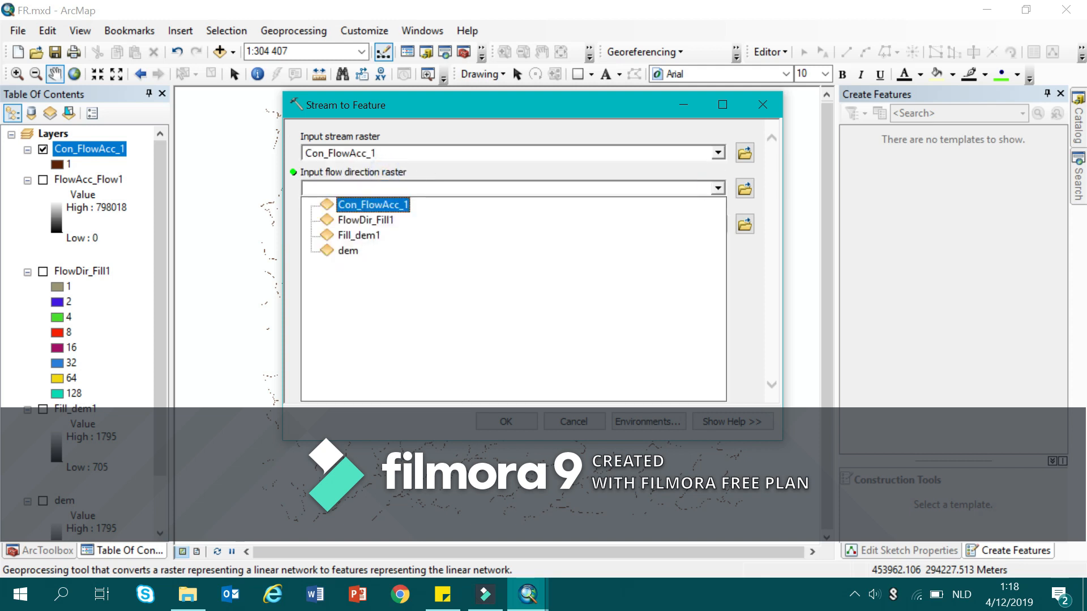
{"action": "left_click", "coordinate": [368, 220]}
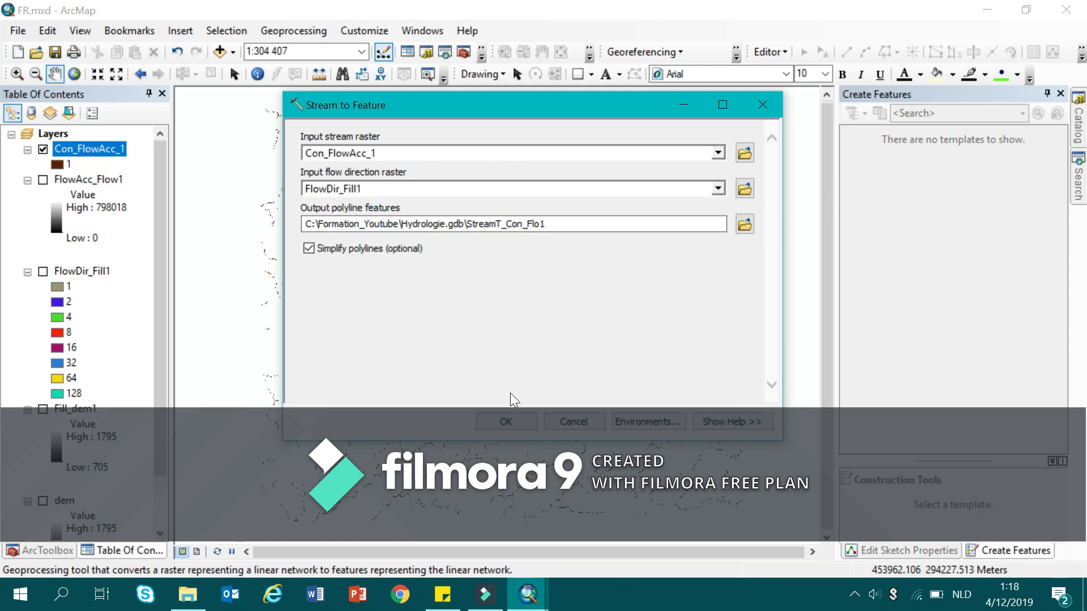
{"action": "left_click", "coordinate": [506, 422]}
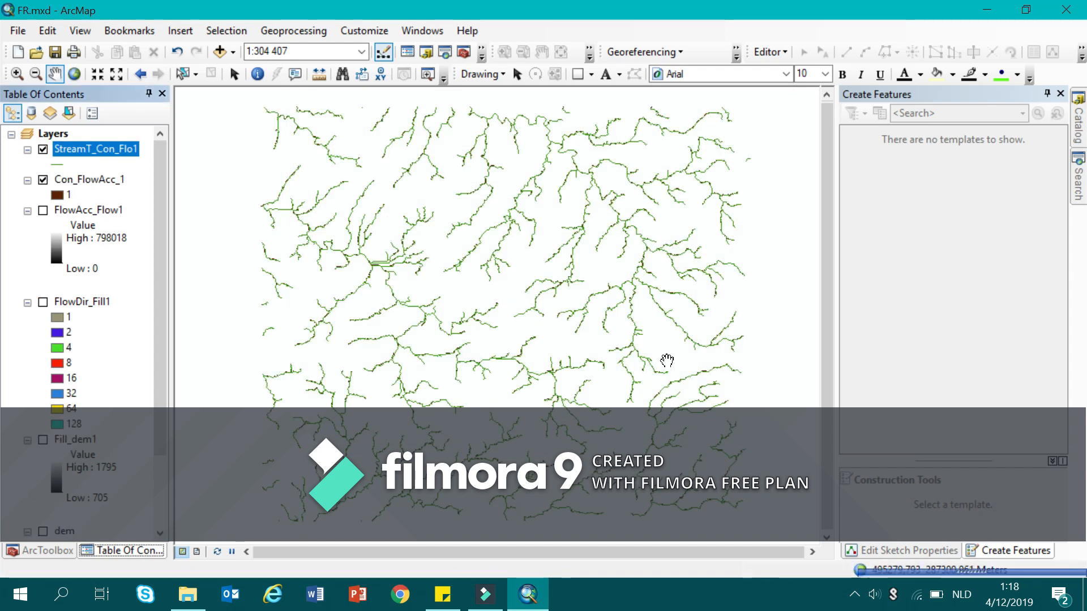
{"action": "left_click", "coordinate": [42, 180]}
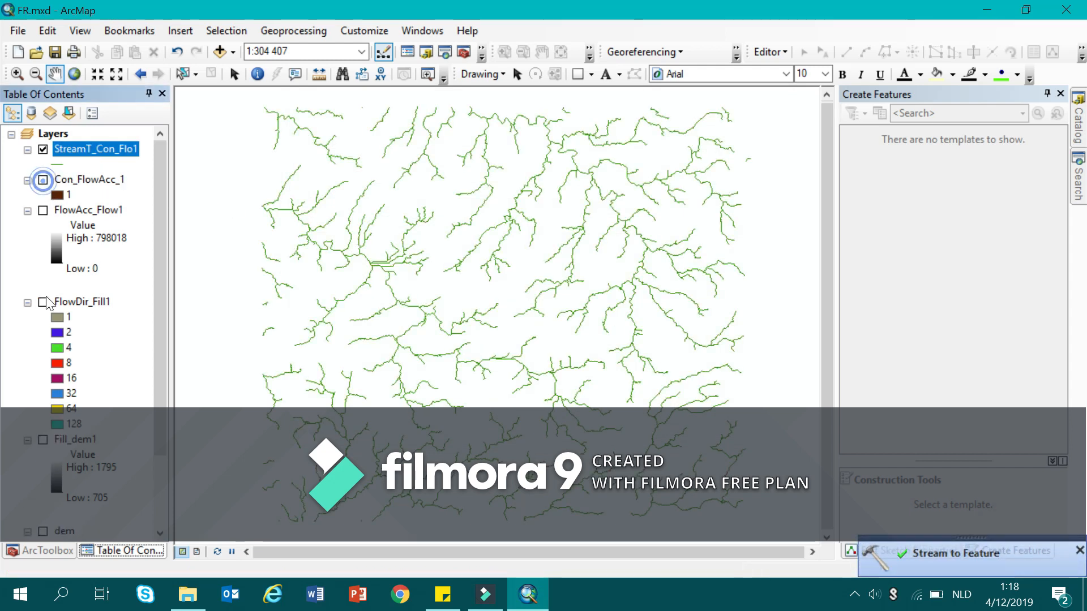
{"action": "scroll", "coordinate": [94, 394], "scroll_direction": "down", "scroll_amount": 3}
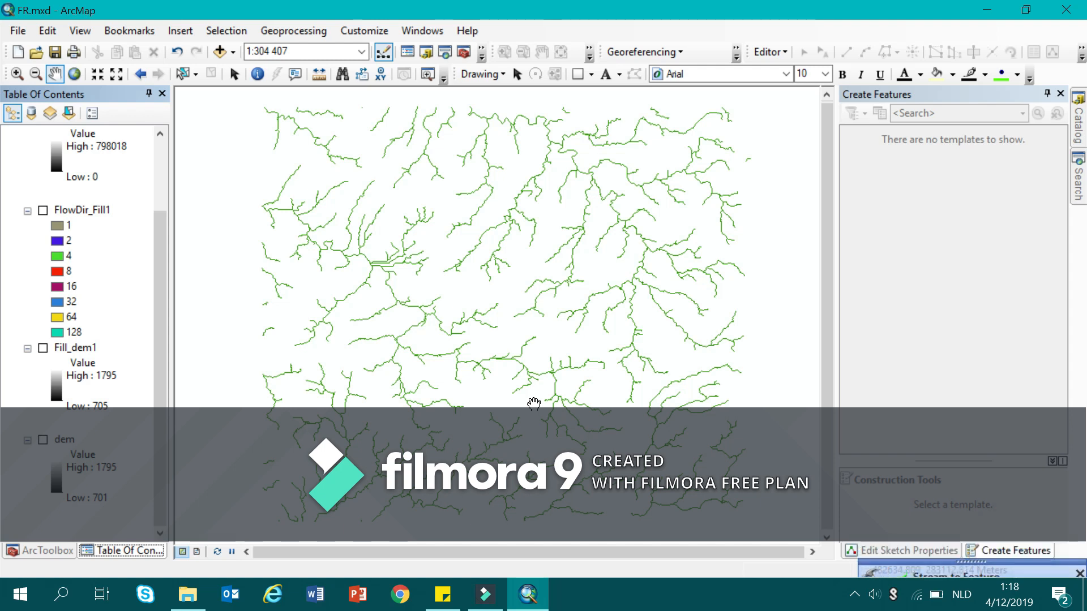
Open the Catalog and select the Hydrologie.gdb geodatabase.
{"action": "mouse_move", "coordinate": [1086, 124]}
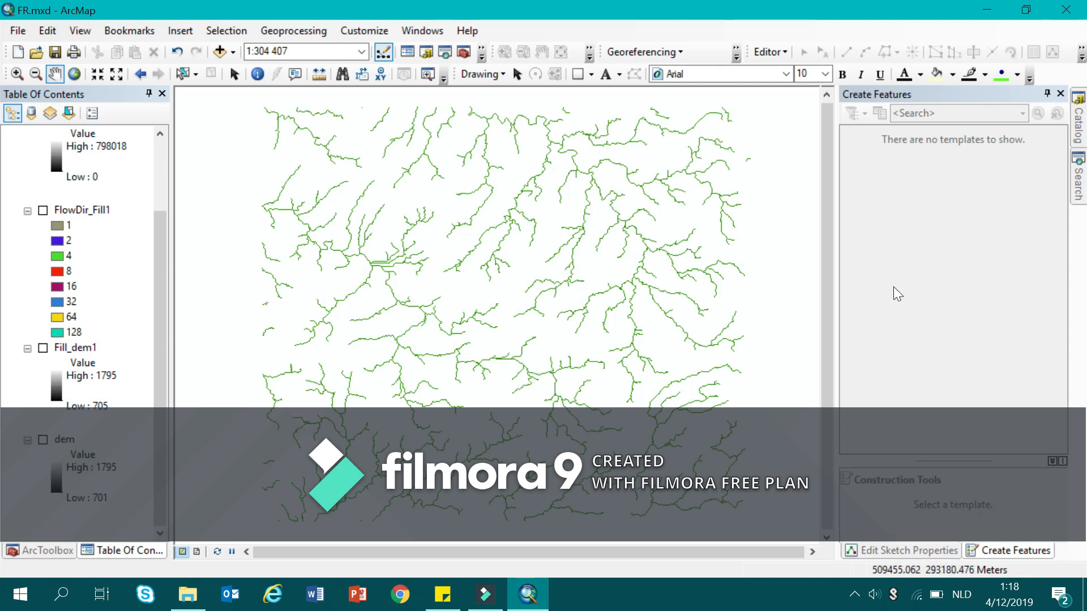
{"action": "left_click", "coordinate": [1079, 128]}
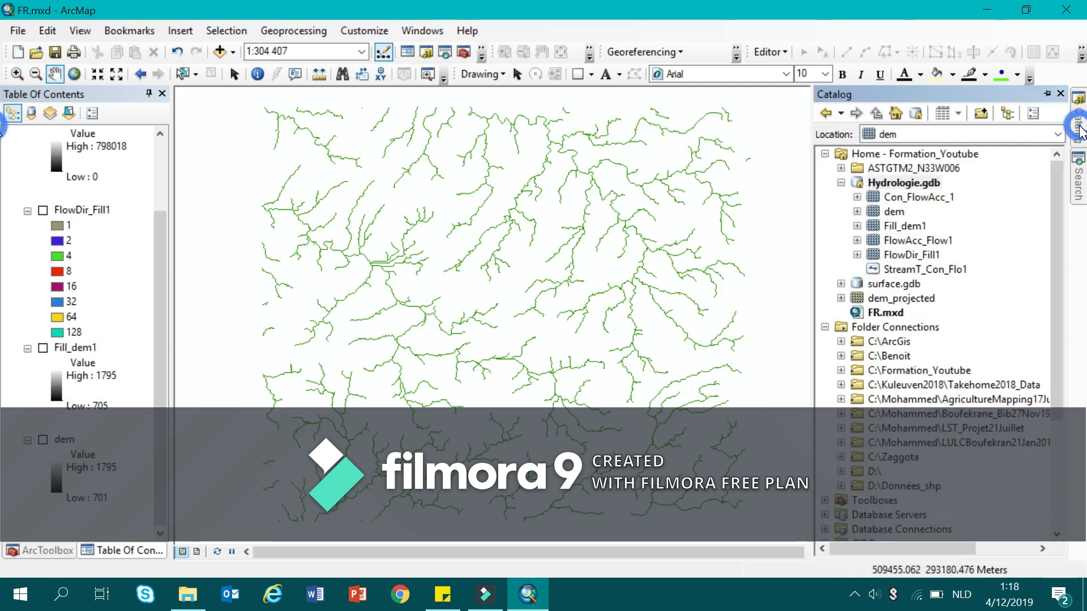
{"action": "left_click", "coordinate": [914, 185]}
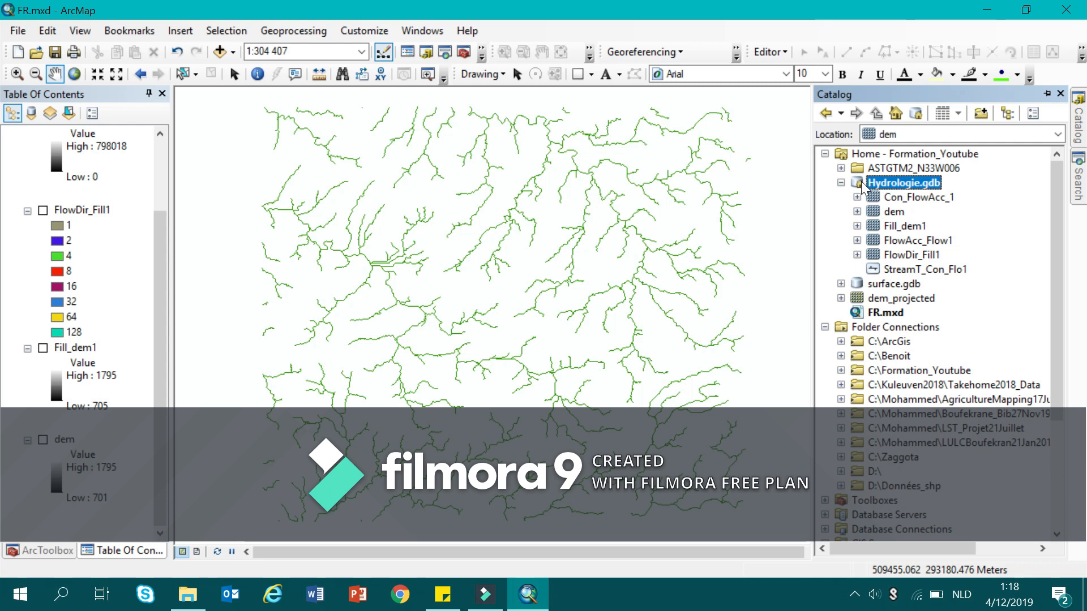
{"action": "left_click", "coordinate": [828, 202]}
{"action": "left_click", "coordinate": [854, 595]}
{"action": "left_click", "coordinate": [807, 559]}
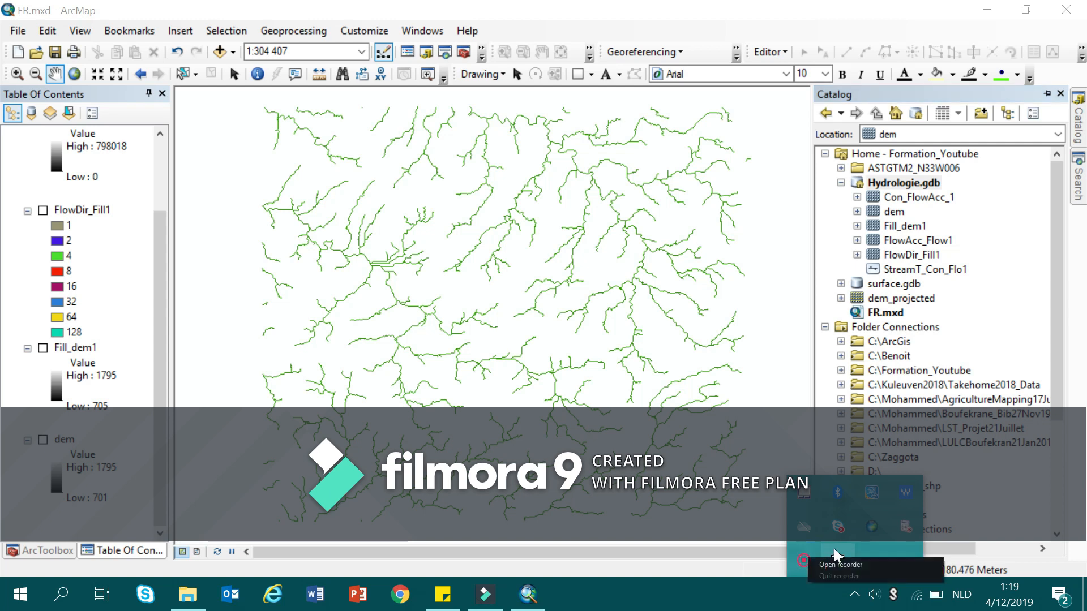
{"action": "left_click", "coordinate": [932, 579]}
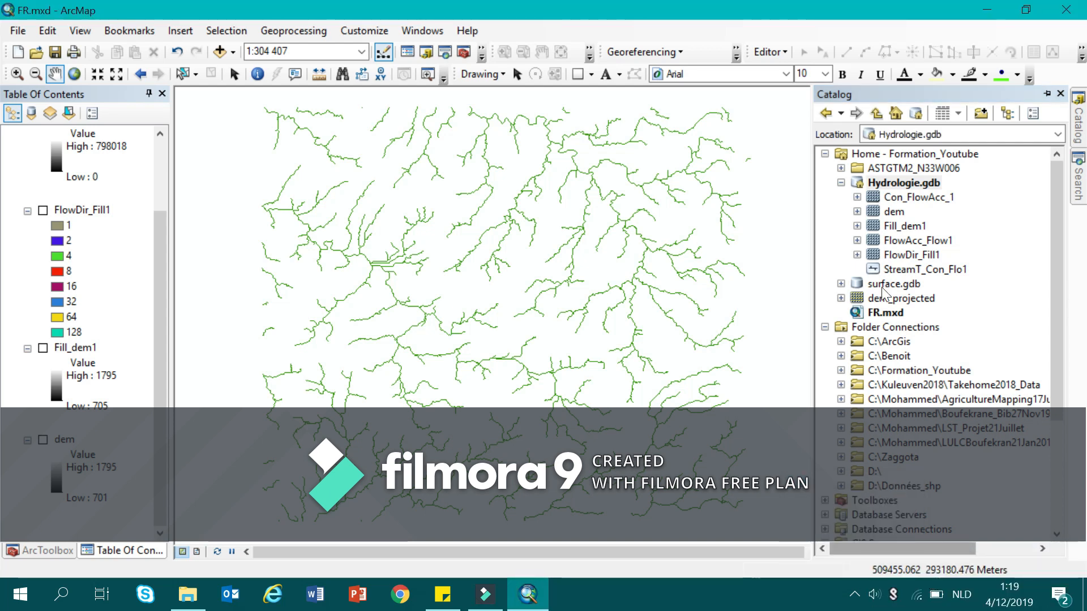
Start a new feature class in Hydrologie.gdb named Exutoir that stores point features.
{"action": "right_click", "coordinate": [875, 184]}
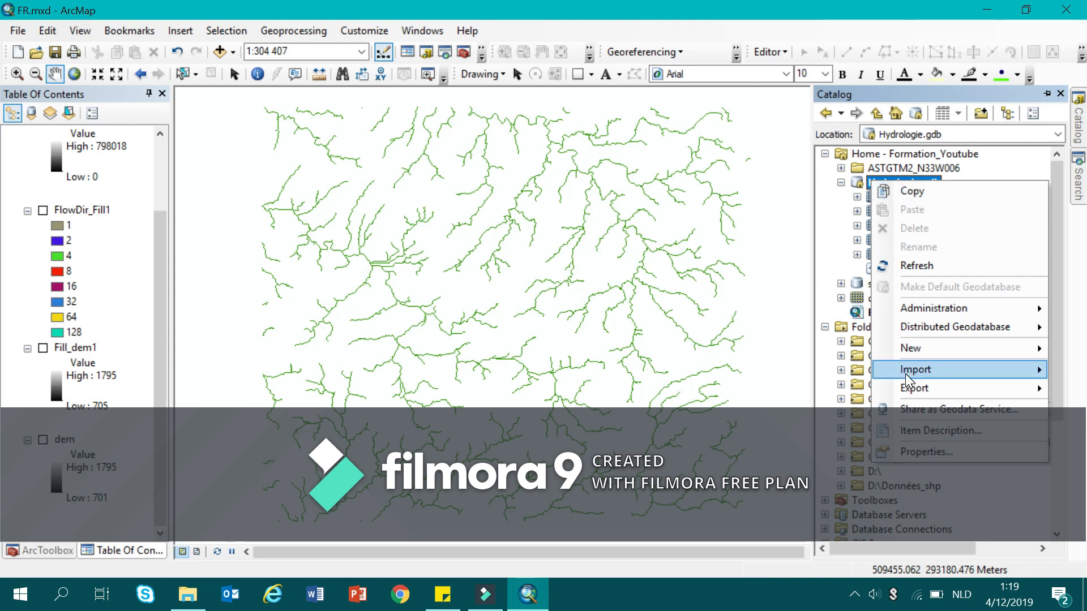
{"action": "left_click", "coordinate": [914, 351]}
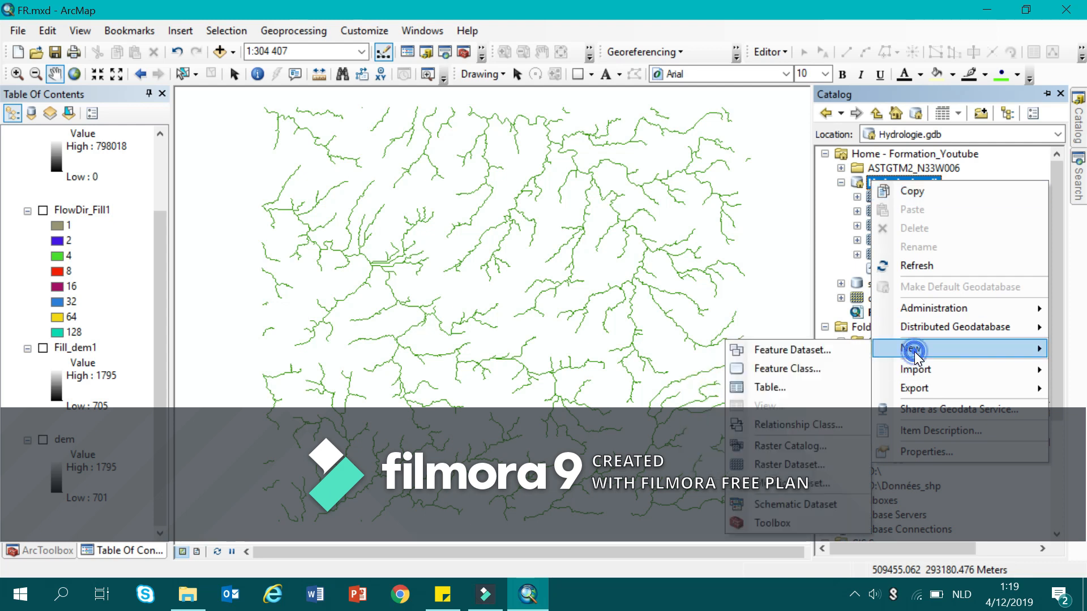
{"action": "left_click", "coordinate": [819, 368]}
{"action": "type", "text": "Exutoir"}
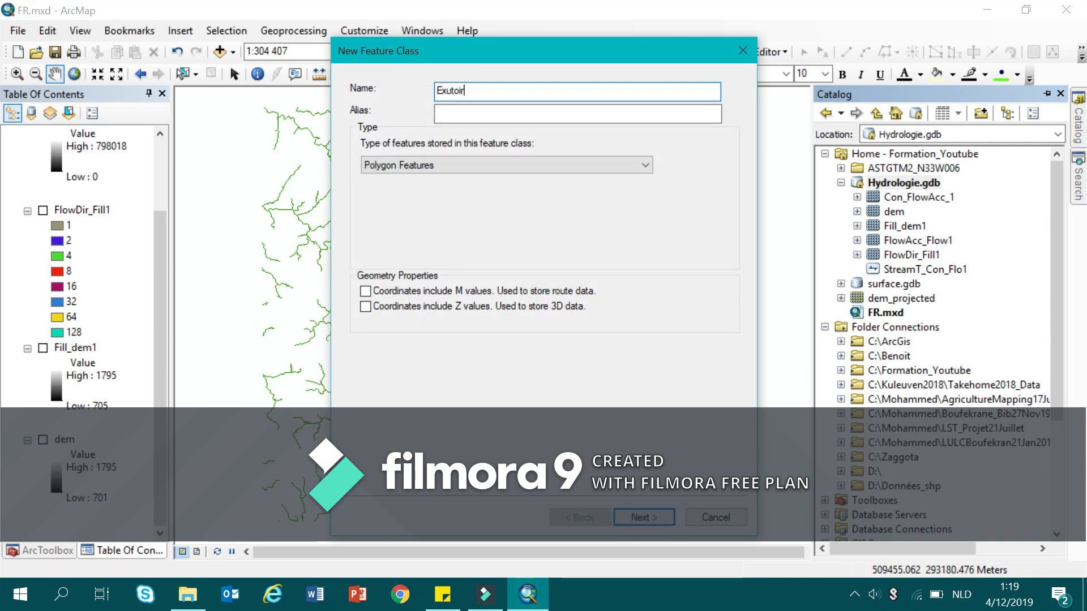
{"action": "left_click", "coordinate": [434, 164]}
{"action": "left_click", "coordinate": [431, 201]}
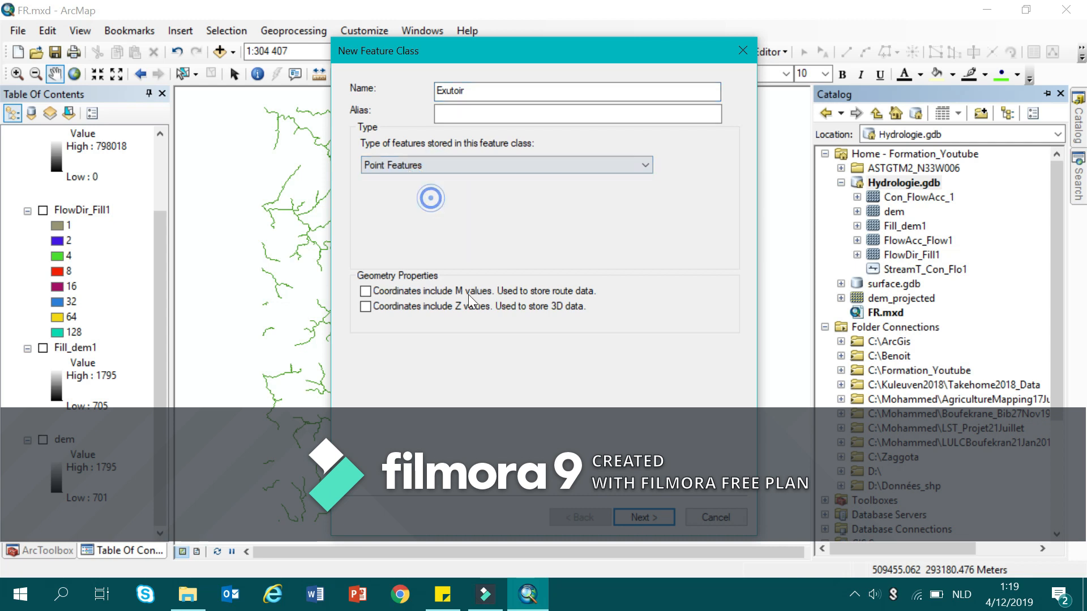
{"action": "left_click", "coordinate": [648, 515]}
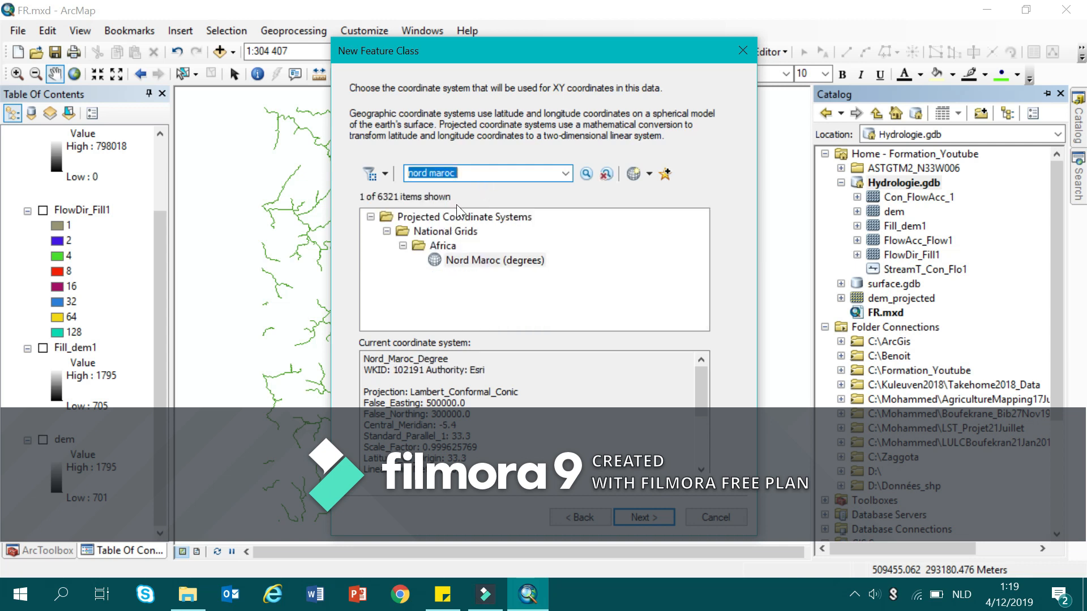
Assign the Nord Maroc (degrees) coordinate system to Exutoir and finish creating it with the default 0.001 meter XY tolerance and remaining defaults.
{"action": "left_click", "coordinate": [448, 261]}
{"action": "left_click", "coordinate": [634, 519]}
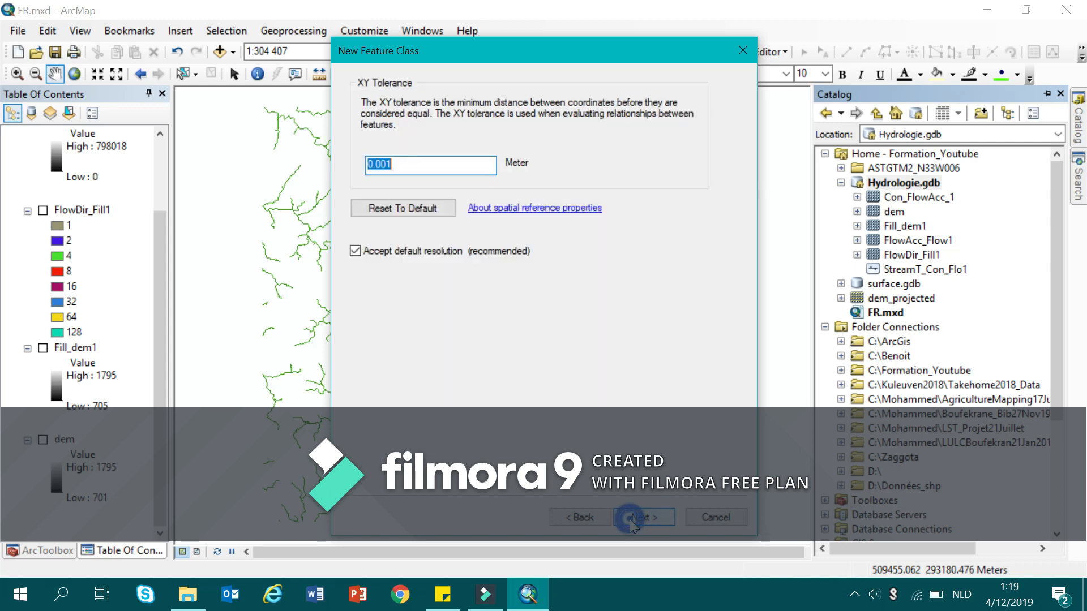
{"action": "left_click", "coordinate": [633, 520]}
{"action": "left_click", "coordinate": [635, 518]}
{"action": "left_click", "coordinate": [634, 518]}
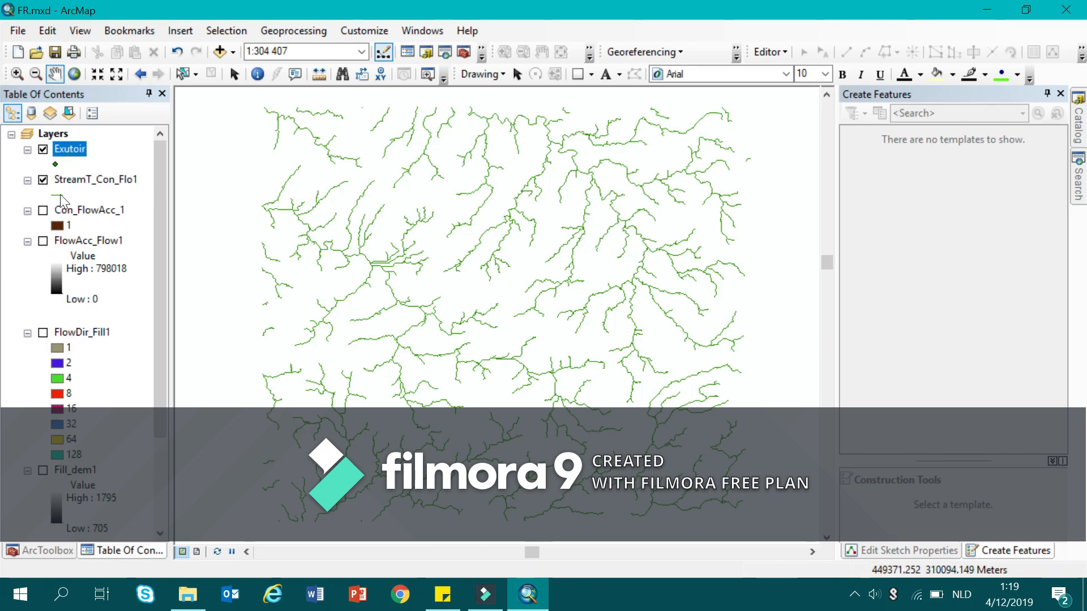
Start an edit session and choose the Exutoir point template for creating features.
{"action": "left_click", "coordinate": [777, 53]}
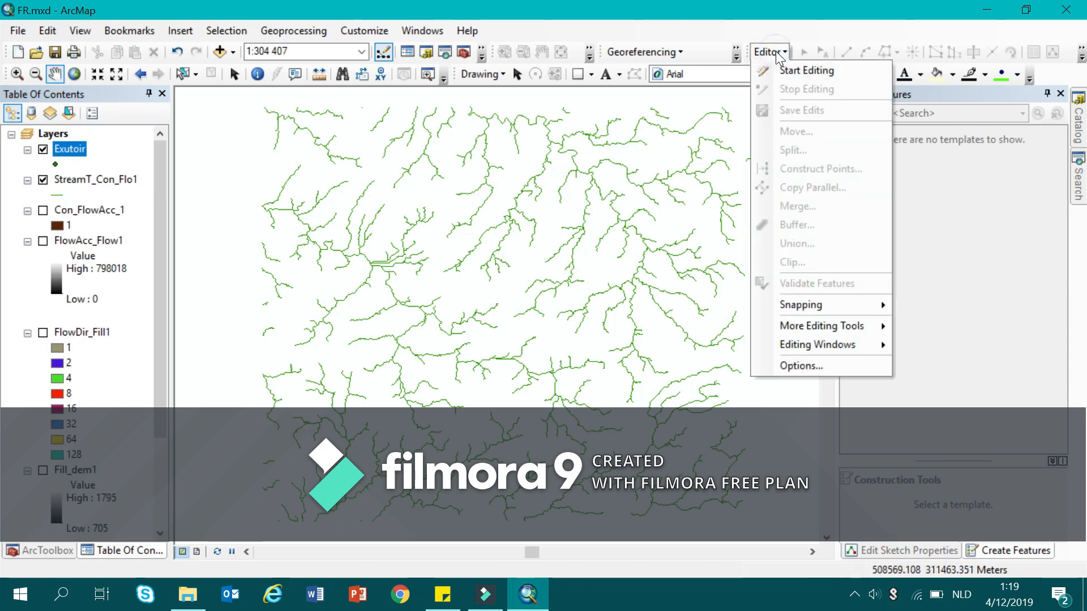
{"action": "left_click", "coordinate": [780, 70]}
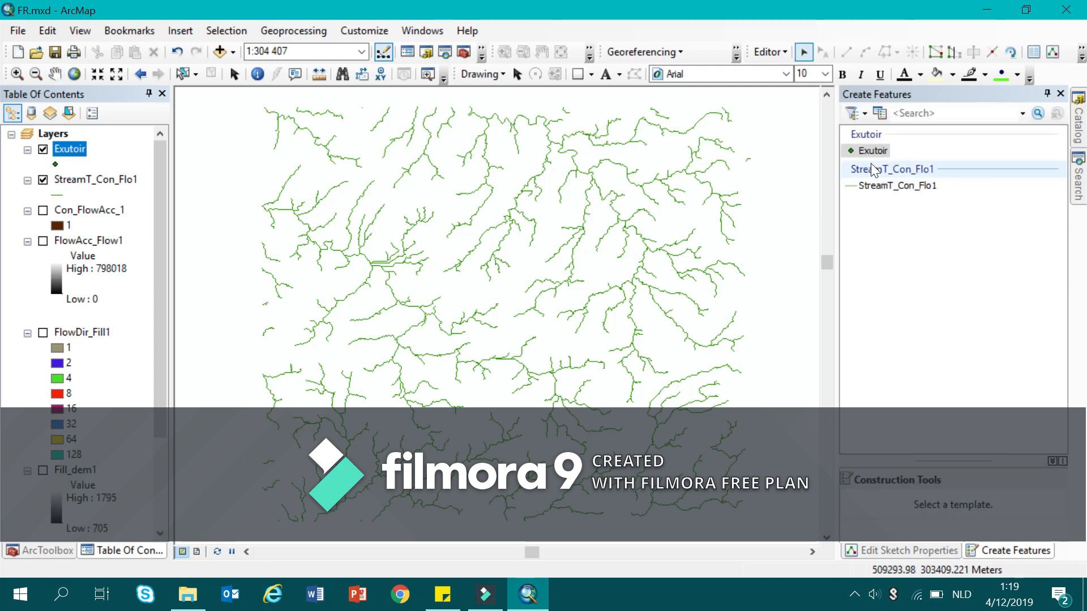
{"action": "left_click", "coordinate": [1053, 52]}
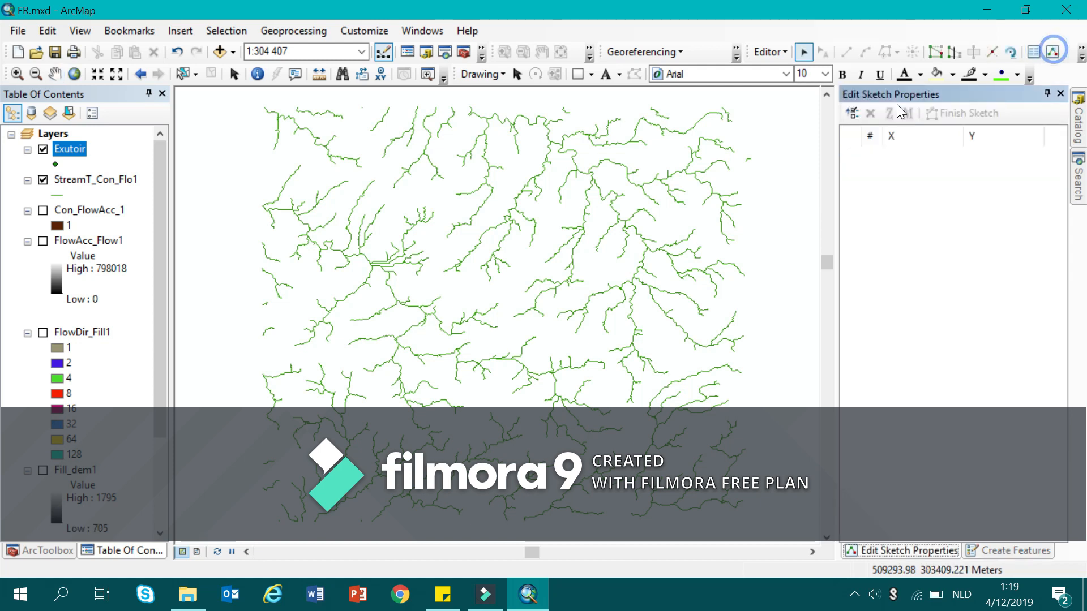
{"action": "left_click", "coordinate": [988, 551]}
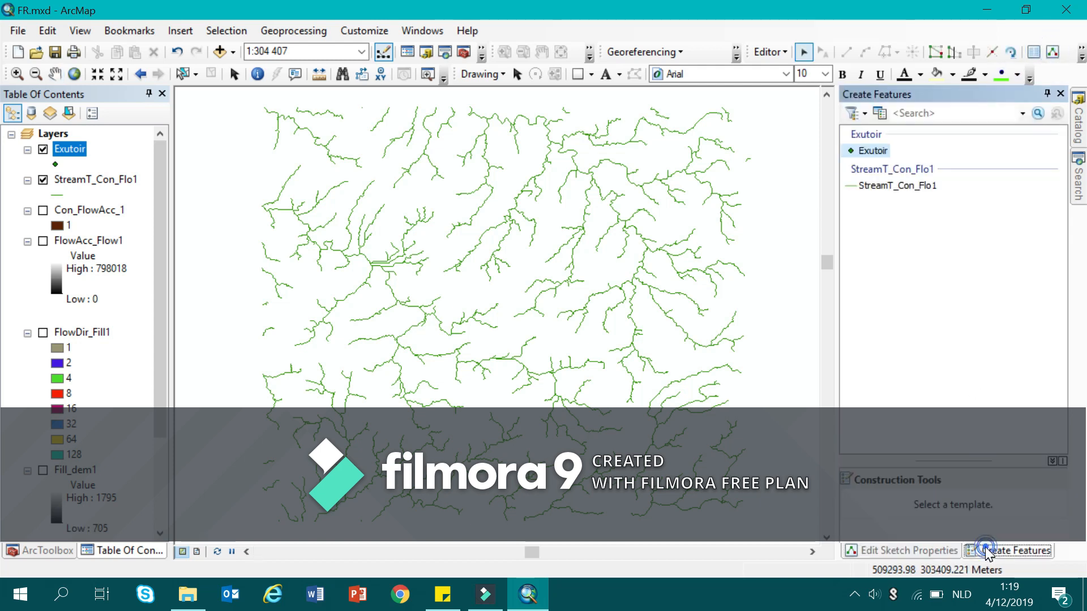
{"action": "left_click", "coordinate": [872, 151]}
Display the Snapping toolbar for placing the outlet point on the stream network.
{"action": "right_click", "coordinate": [665, 37]}
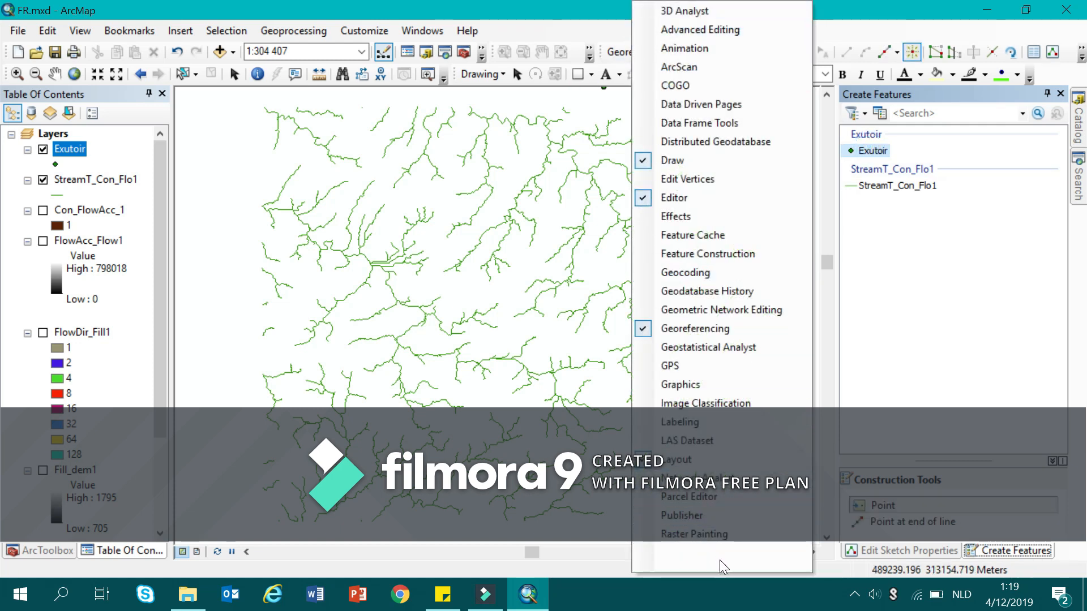
{"action": "mouse_move", "coordinate": [719, 559]}
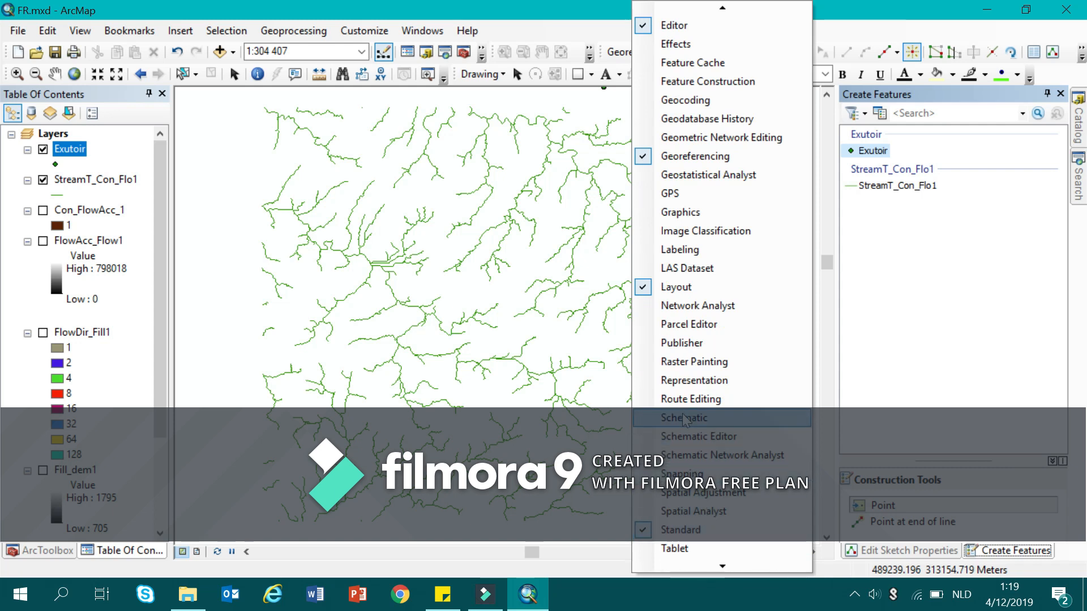
{"action": "left_click", "coordinate": [683, 474]}
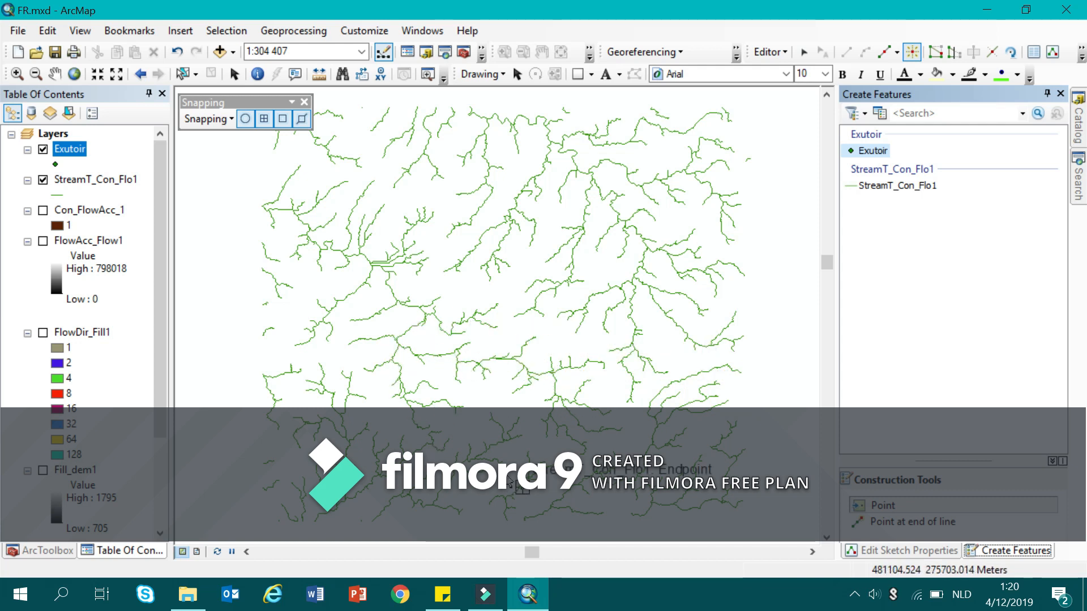
{"action": "scroll", "coordinate": [492, 365], "scroll_direction": "up", "scroll_amount": 1}
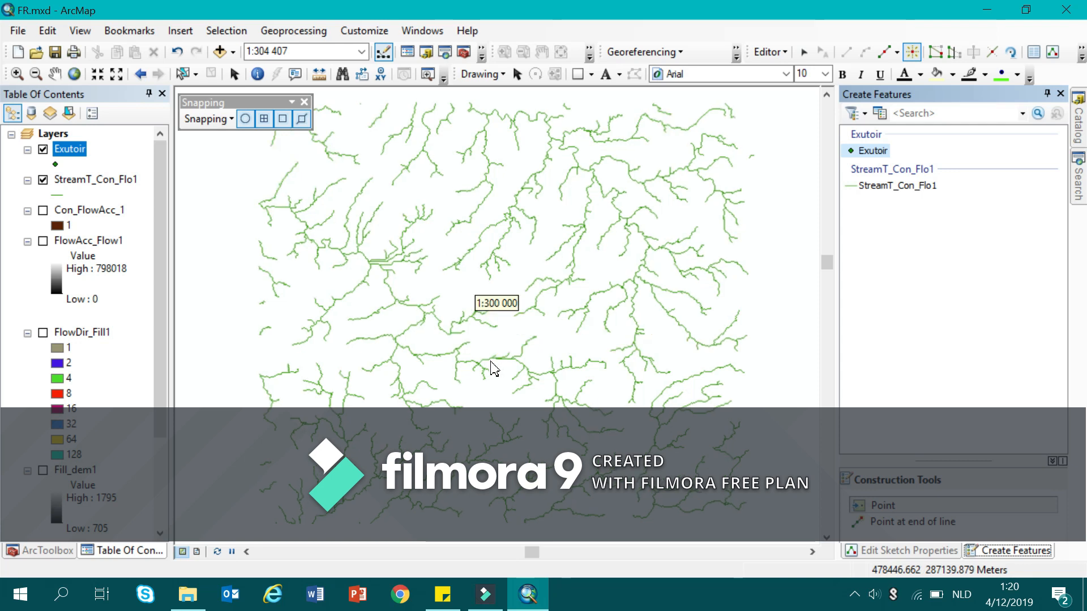
Place the Exutoir outlet point snapped onto the StreamT_Con_Flo1 line, just west of the long straight east-west double reach.
{"action": "scroll", "coordinate": [494, 369], "scroll_direction": "up", "scroll_amount": 7}
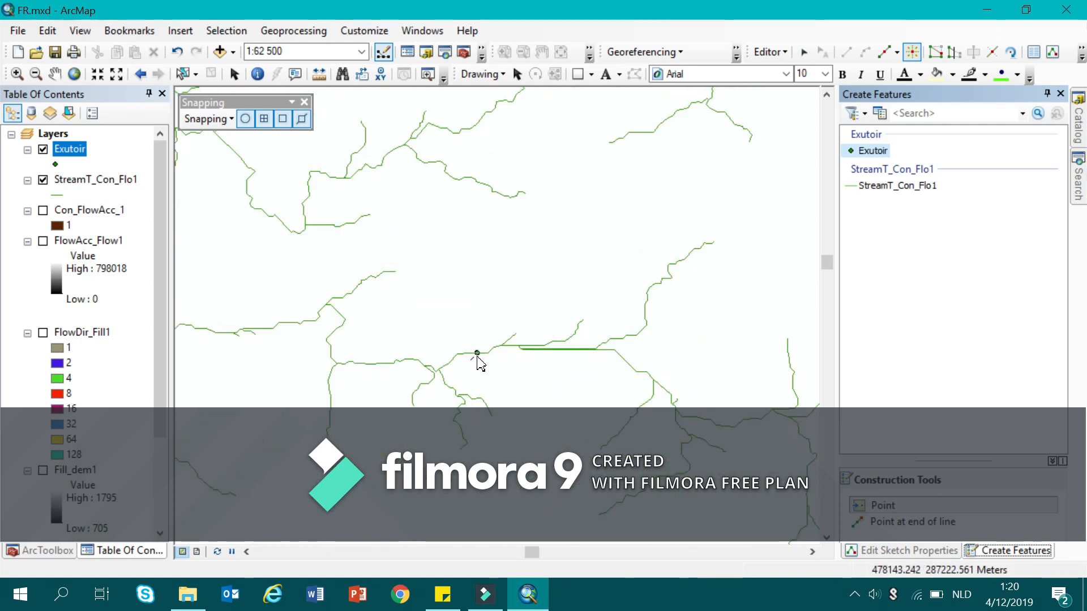
{"action": "left_click", "coordinate": [477, 358]}
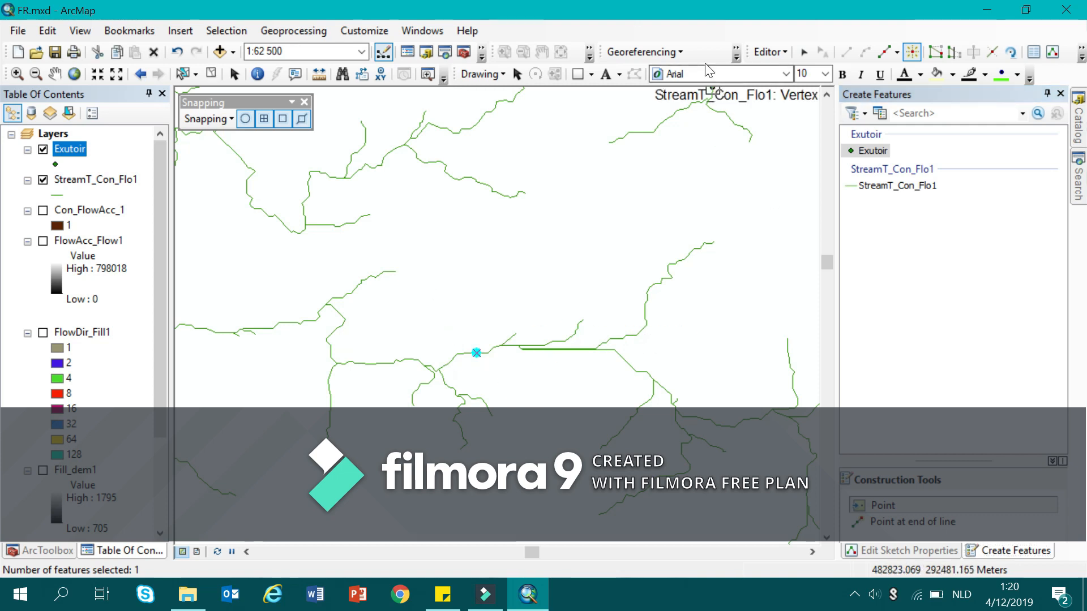
Save the edits to the Exutoir point and end the edit session.
{"action": "left_click", "coordinate": [782, 53]}
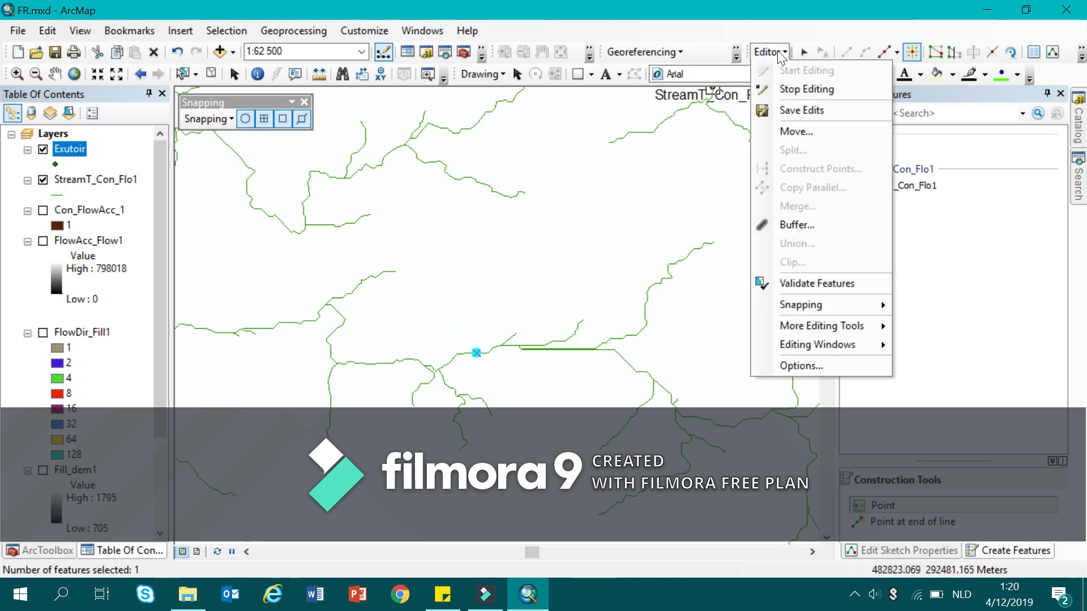
{"action": "left_click", "coordinate": [783, 111]}
{"action": "left_click", "coordinate": [769, 52]}
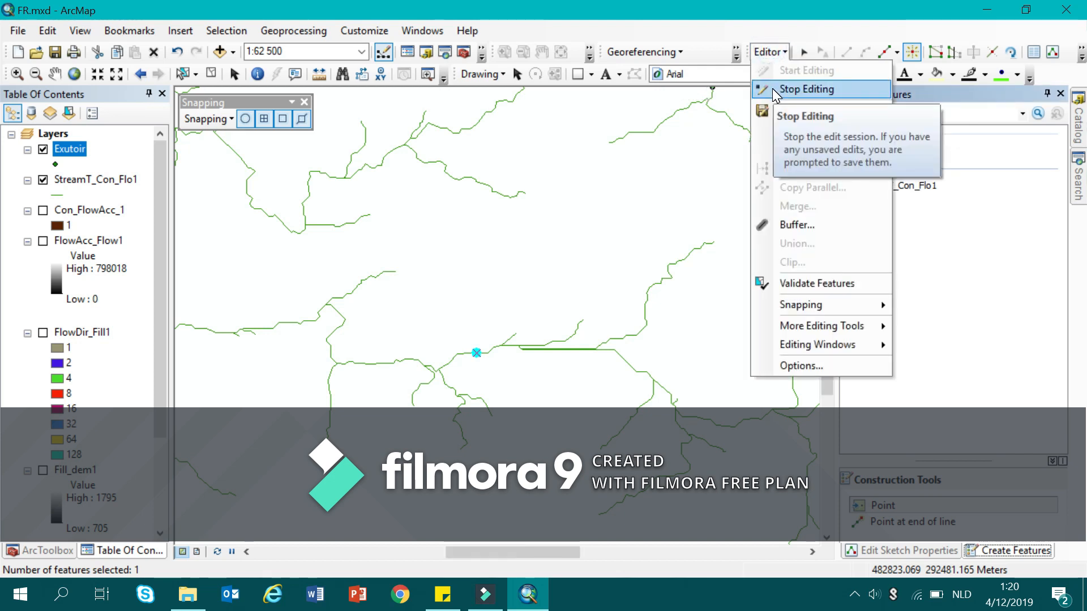
{"action": "left_click", "coordinate": [775, 91]}
{"action": "scroll", "coordinate": [453, 317], "scroll_direction": "up", "scroll_amount": 4}
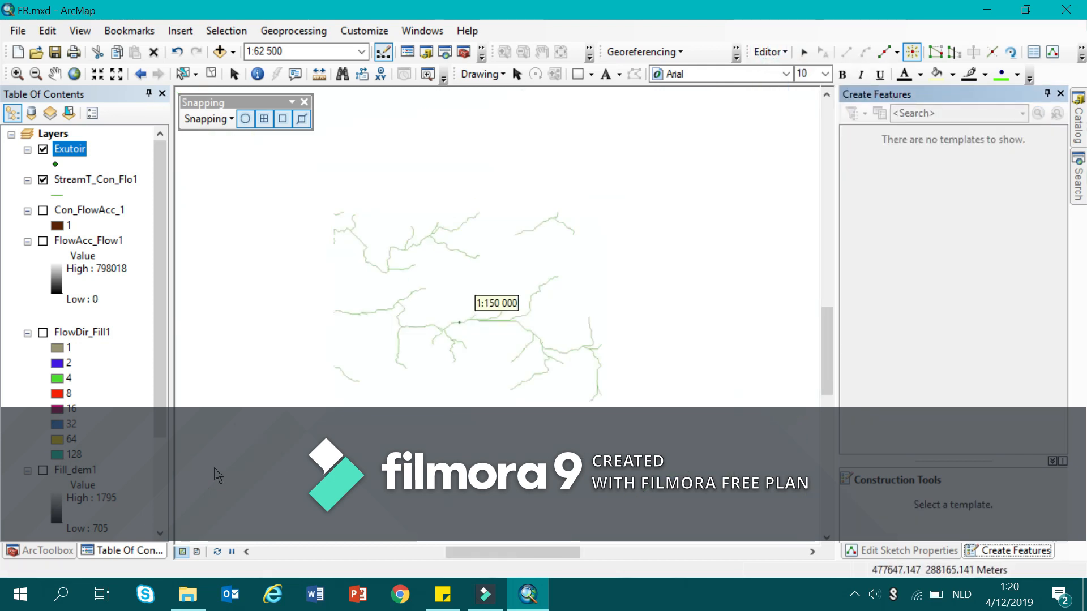
Run the Watershed tool with FlowDir_Fill1 as flow direction, Exutoir as pour point, OBJECTID as pour point field and Watersh_Flow1 as output.
{"action": "left_click", "coordinate": [40, 550]}
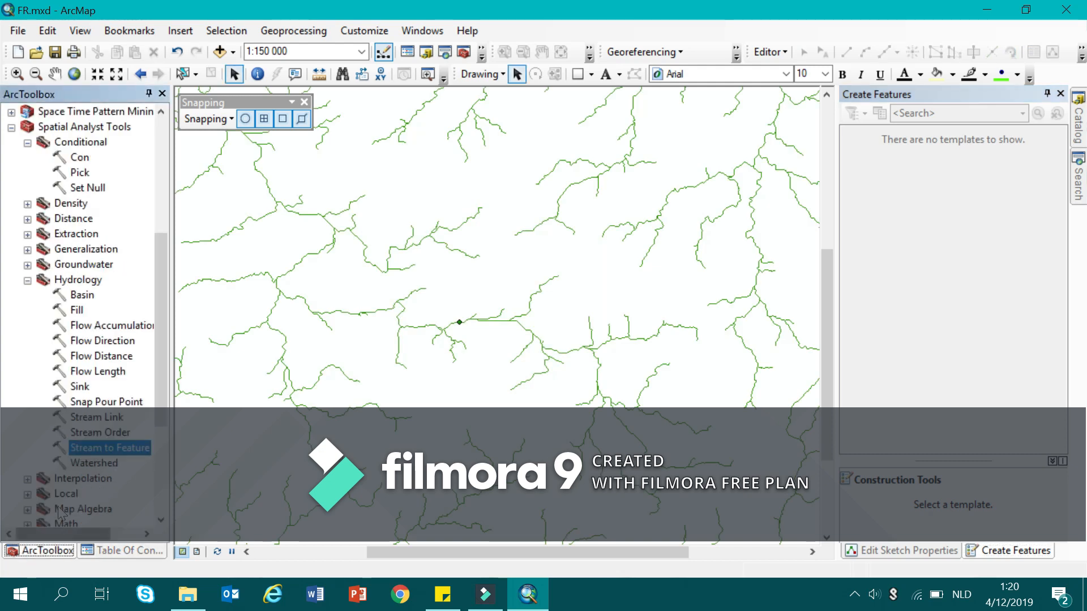
{"action": "double_click", "coordinate": [90, 463]}
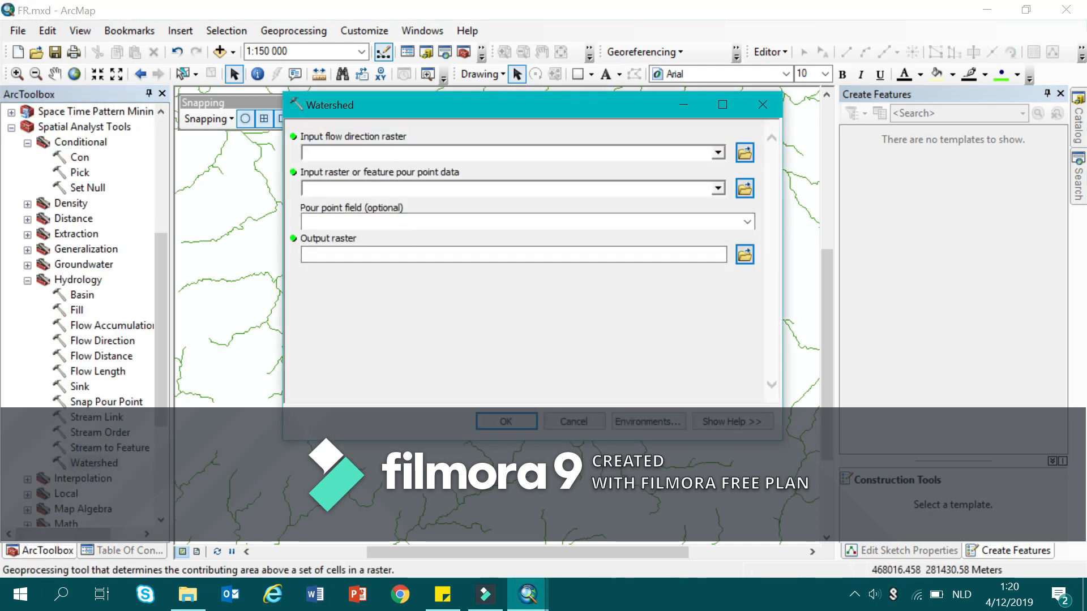
{"action": "left_click", "coordinate": [719, 153]}
{"action": "left_click", "coordinate": [391, 185]}
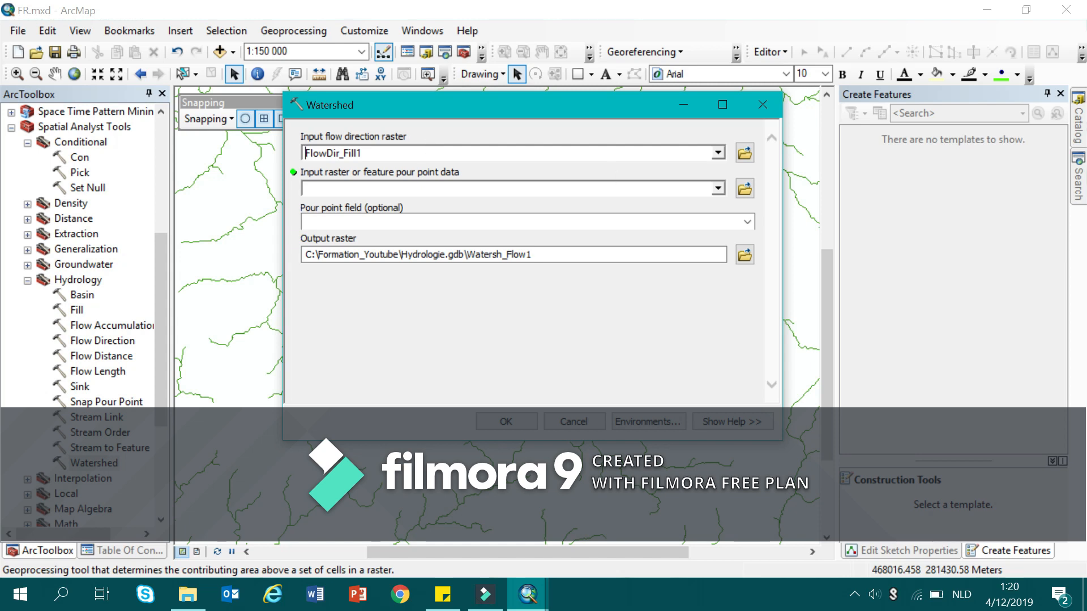
{"action": "left_click", "coordinate": [717, 189]}
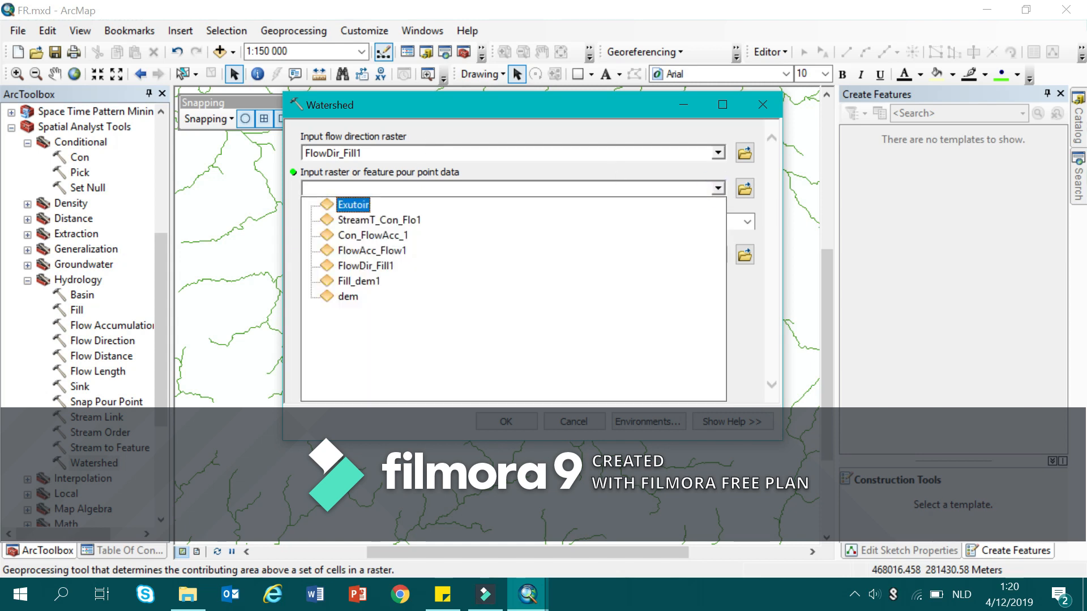
{"action": "left_click", "coordinate": [346, 208]}
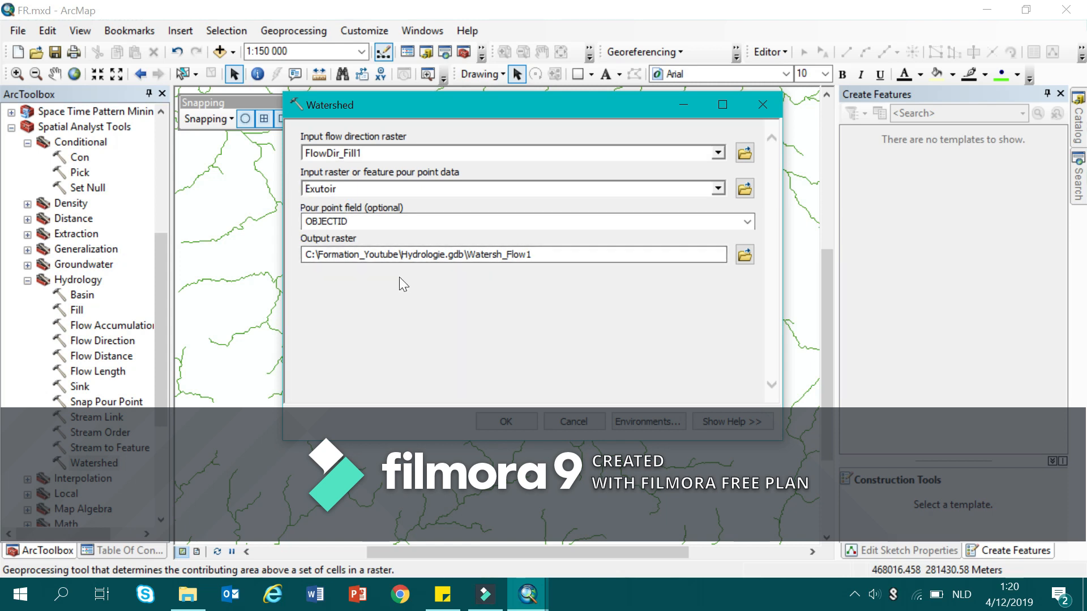
{"action": "left_click", "coordinate": [506, 422]}
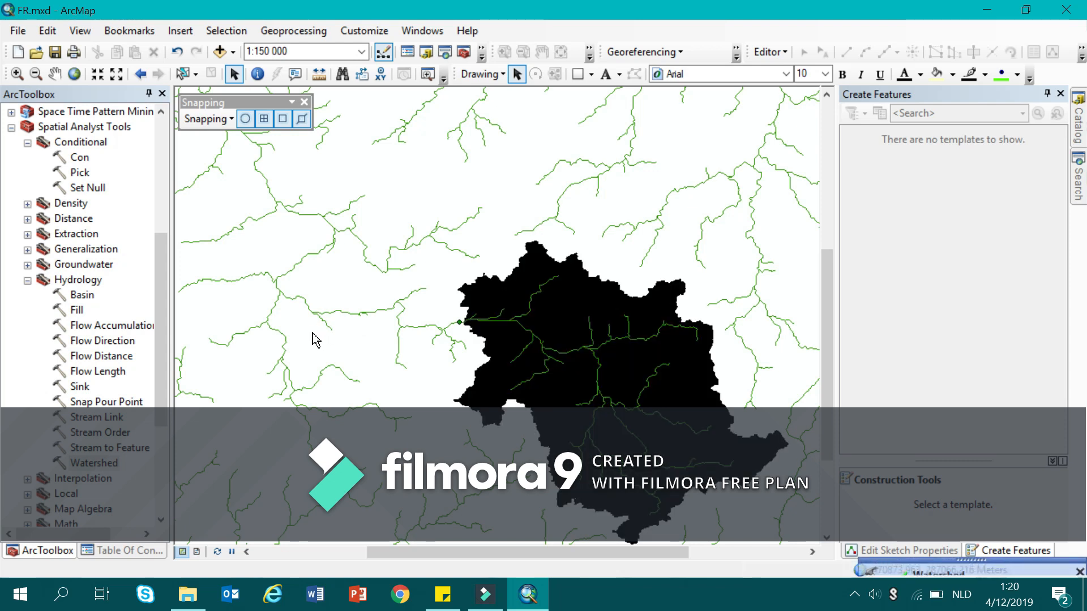
{"action": "scroll", "coordinate": [332, 341], "scroll_direction": "down", "scroll_amount": 1}
{"action": "scroll", "coordinate": [316, 327], "scroll_direction": "up", "scroll_amount": 2}
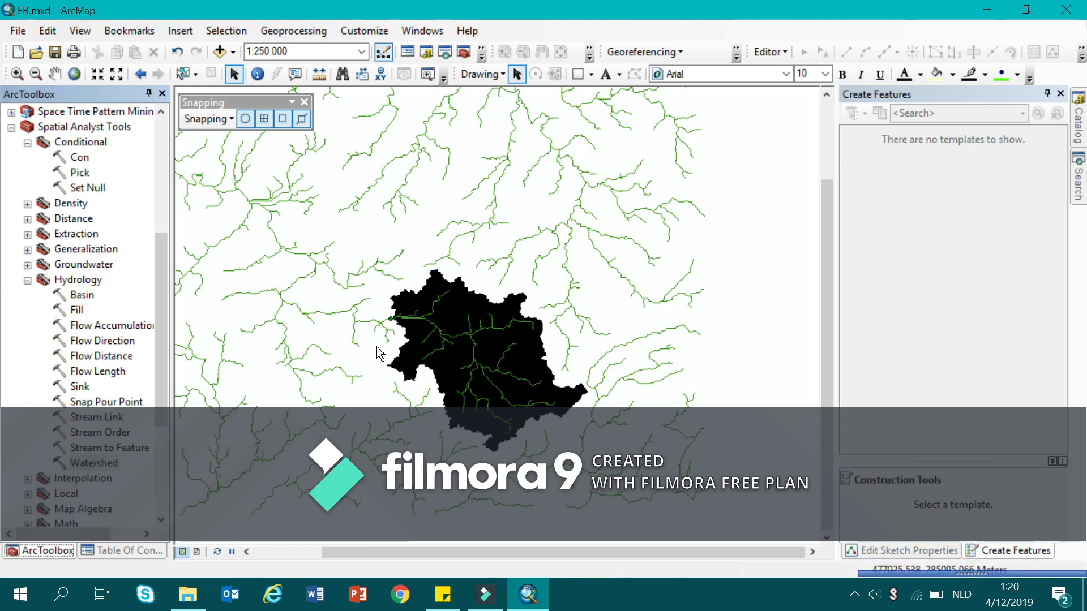
{"action": "left_click", "coordinate": [854, 594]}
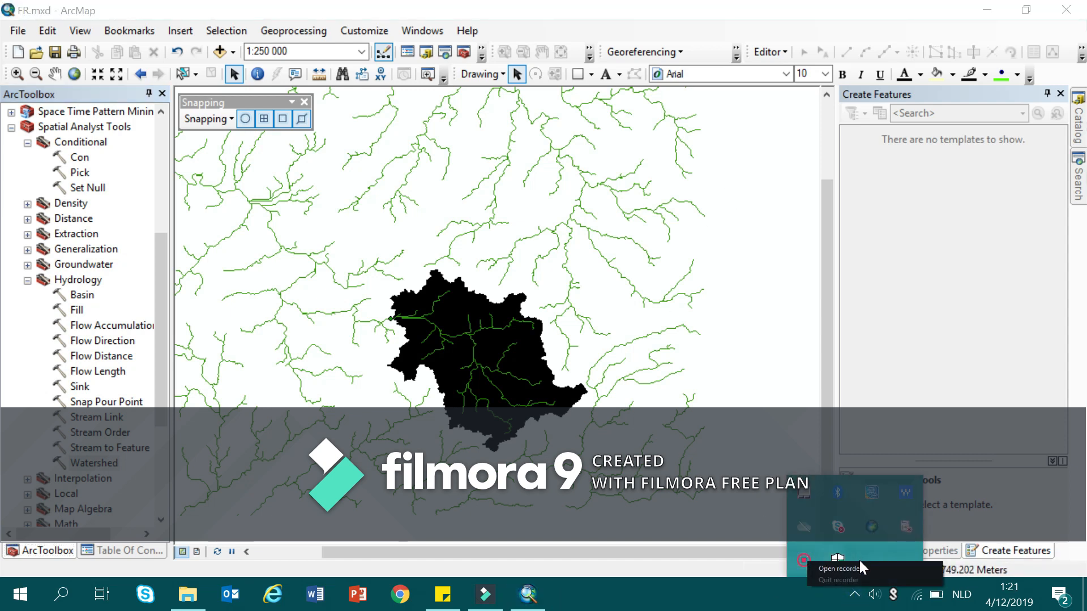
{"action": "left_click", "coordinate": [859, 562]}
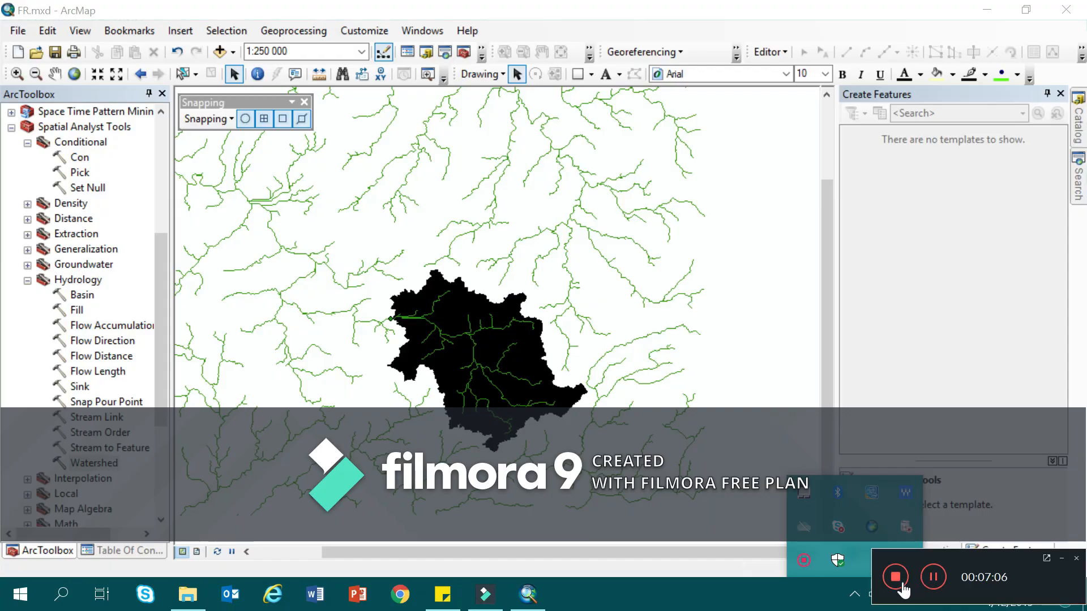
{"action": "left_click", "coordinate": [896, 577]}
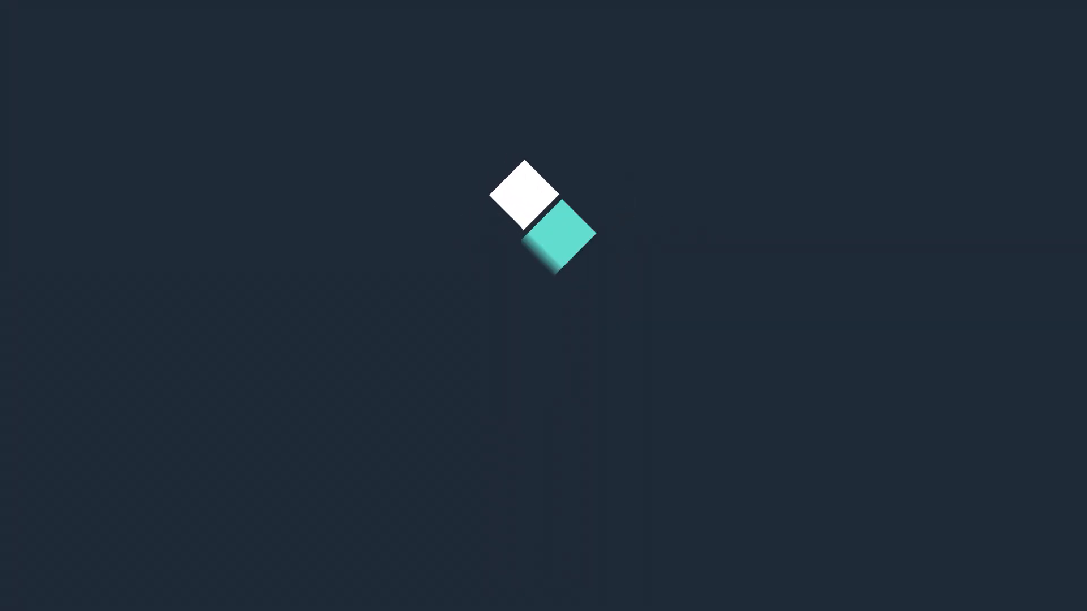